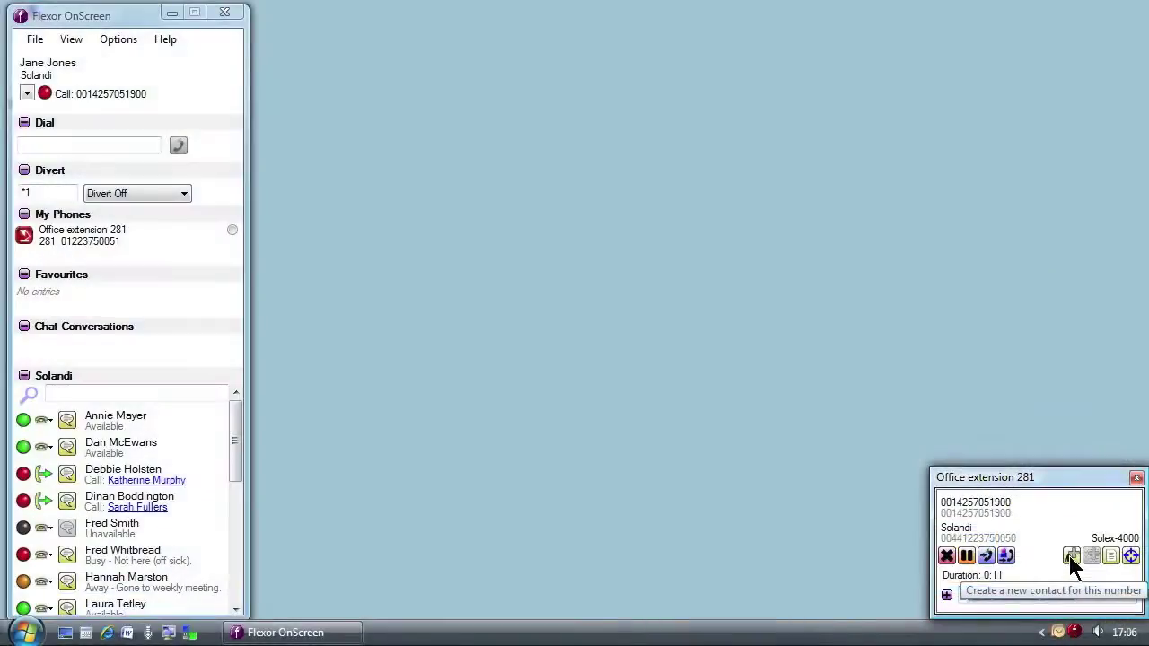
Start a new Outlook contact from the call popup and enter the caller's full name
left_click(1071, 557)
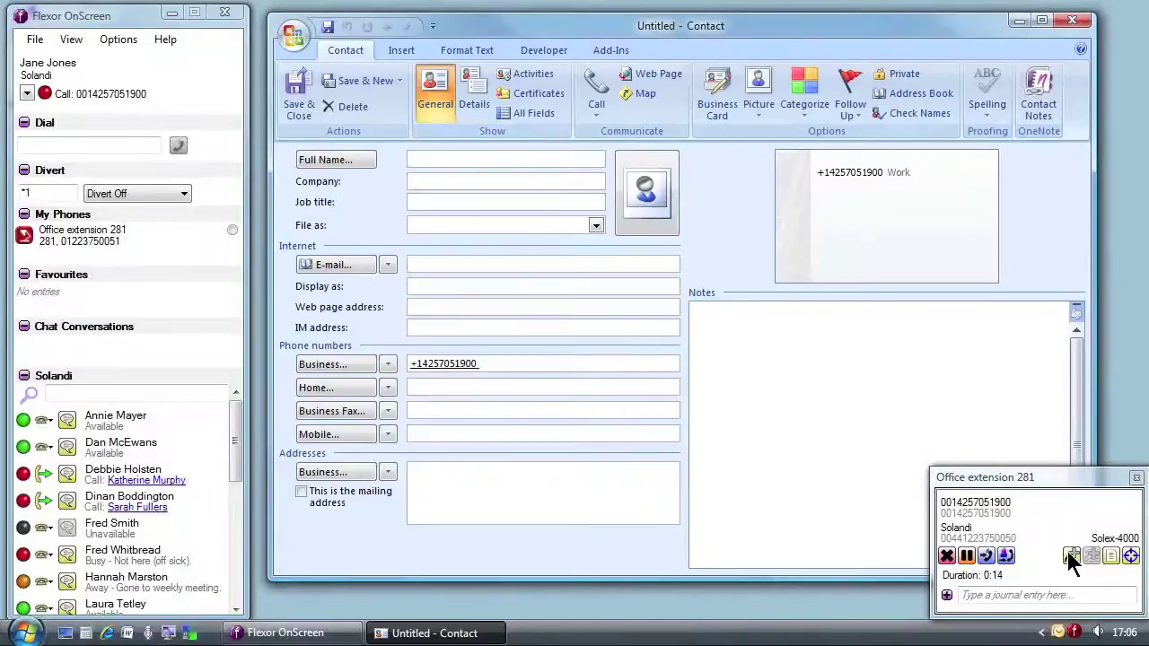
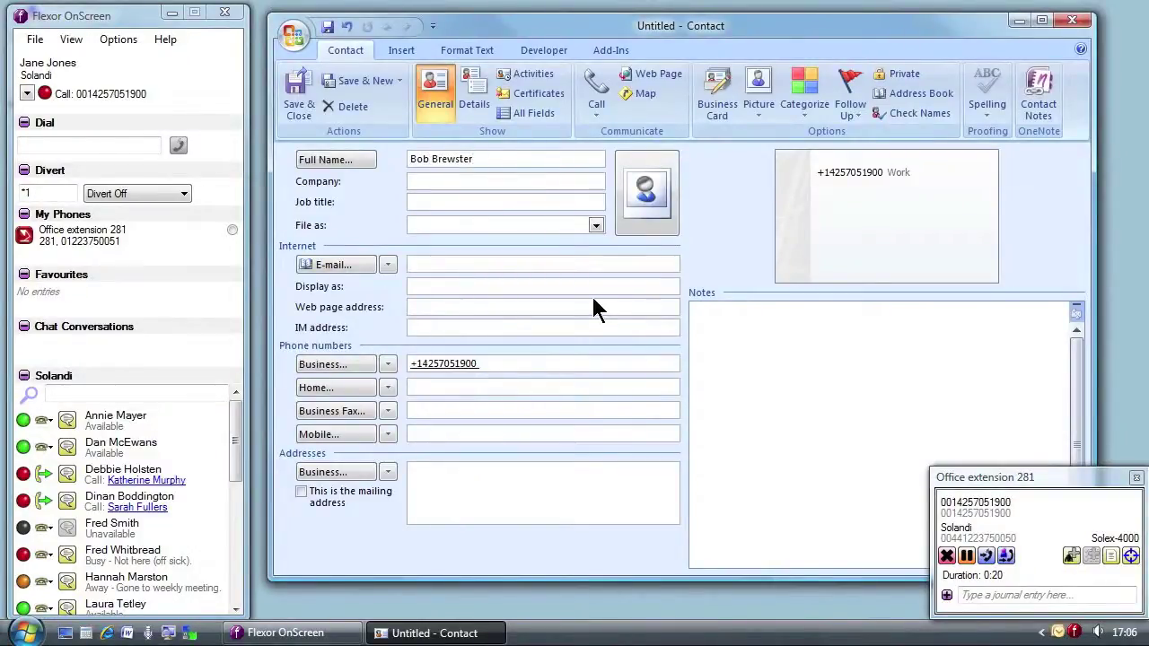
key("Tab")
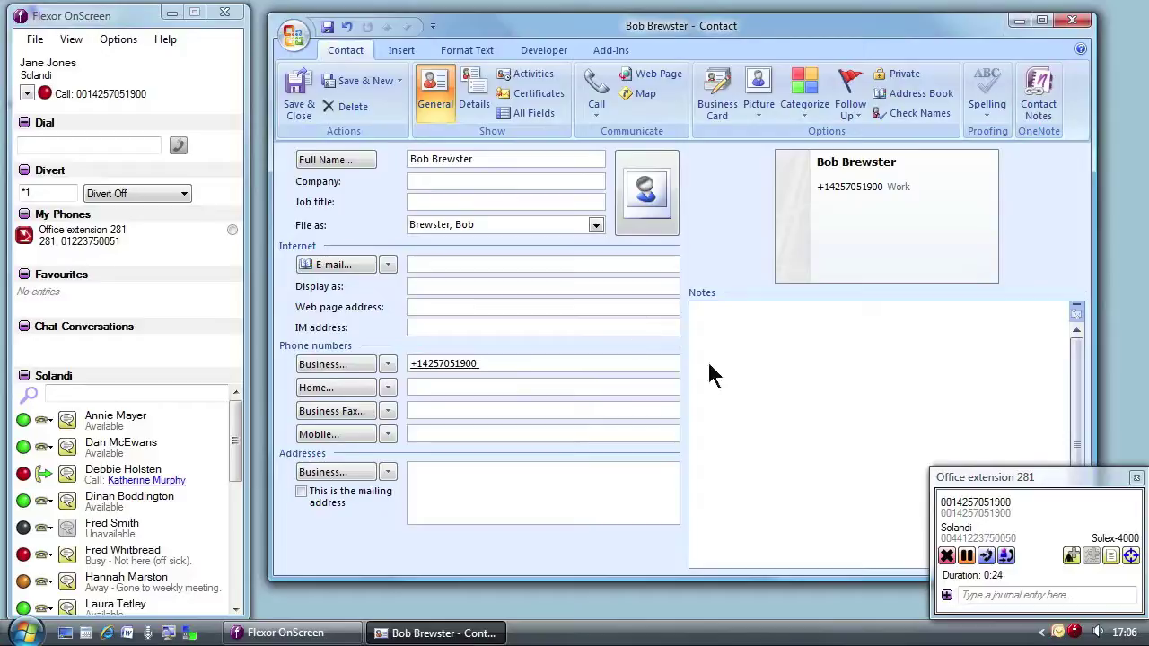
Copy the business address found for the caller's number into the contact's address box
left_click(1129, 558)
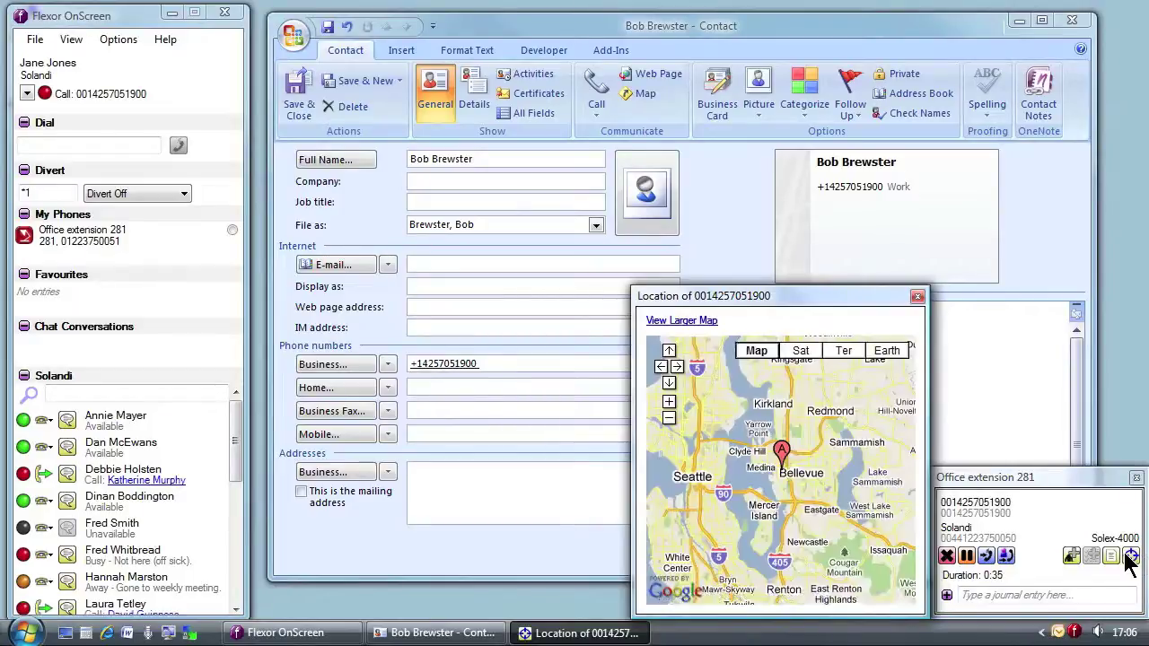
left_click(783, 453)
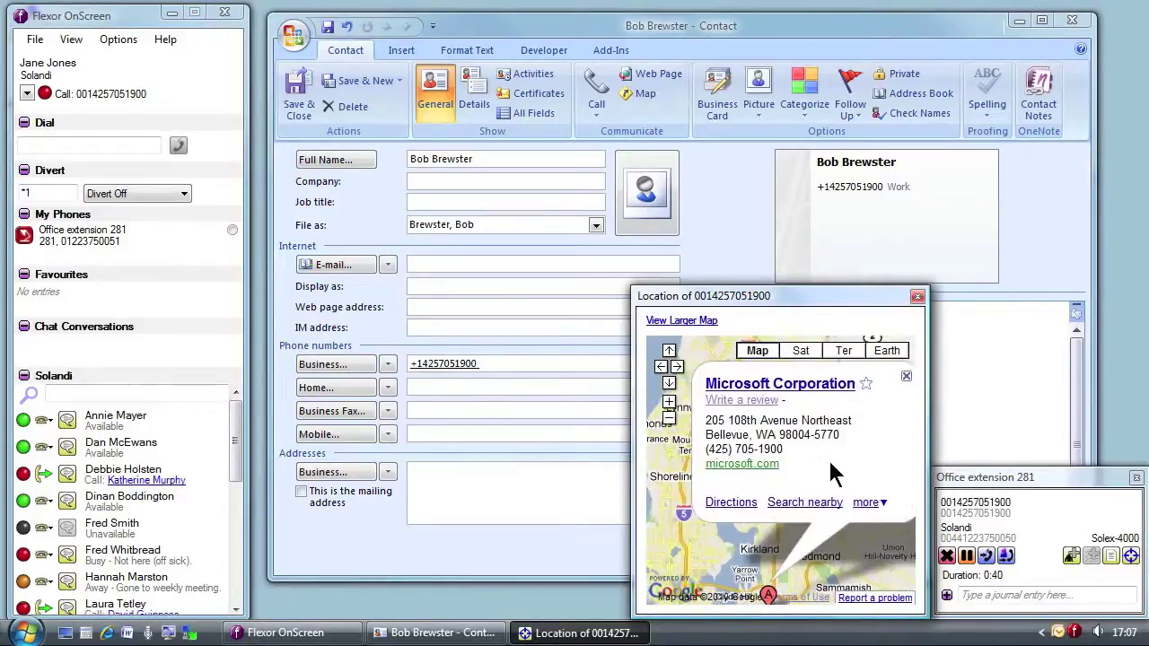
left_click_drag(840, 432, 716, 433)
key("ctrl+c")
left_click(531, 479)
key("ctrl+v")
Enter Microsoft as the contact's company and close the location map
left_click(456, 182)
type("Microsoft")
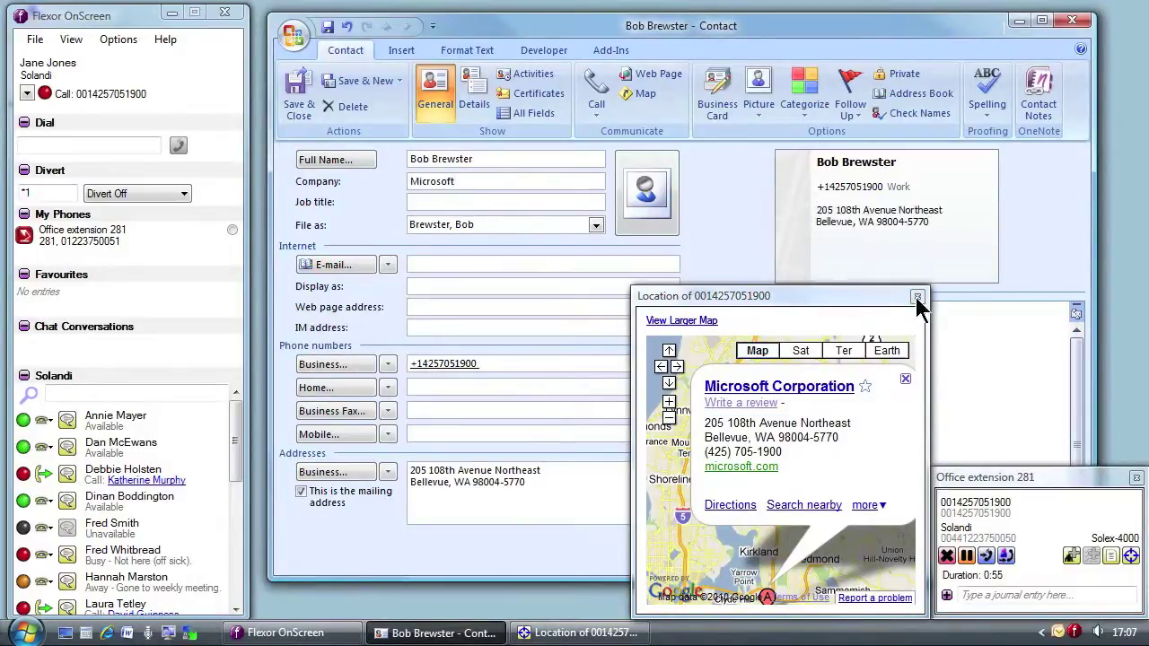
left_click(917, 297)
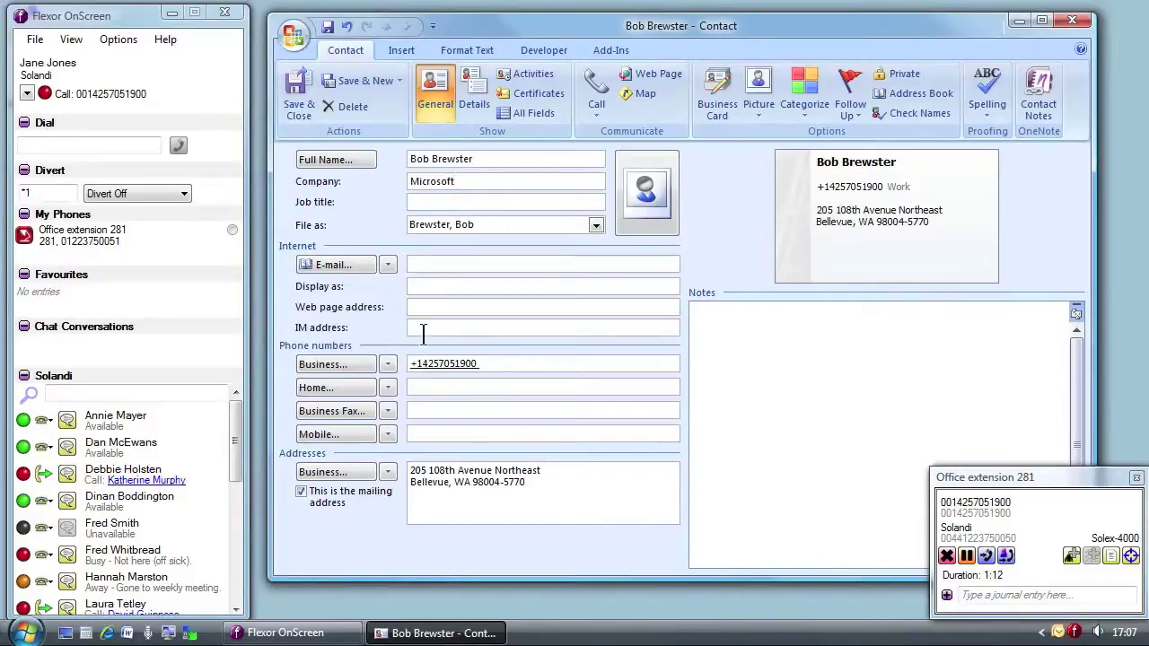
Ask the colleague by chat what to quote for 5 units of the Solex-4000
left_click(66, 420)
type("What would we quote for 5 units of the Solex-4000?")
key("Return")
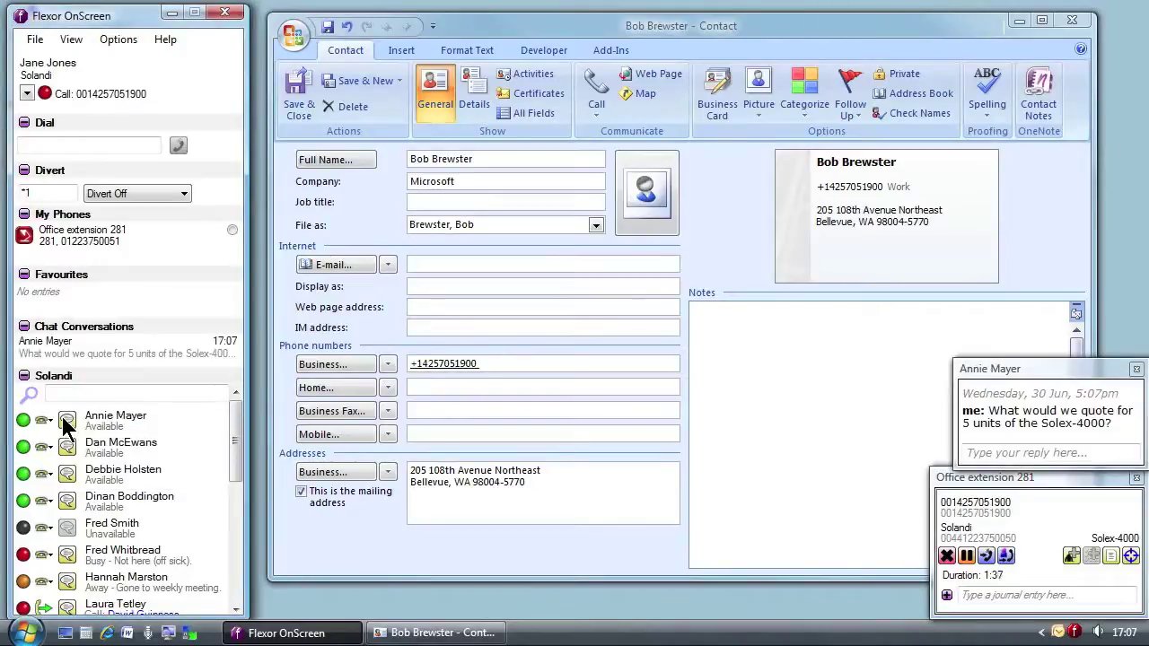
Write 'Interested in 5 units of the Solex-4000.' and 'Quoted $4850' in the contact's notes
left_click(756, 430)
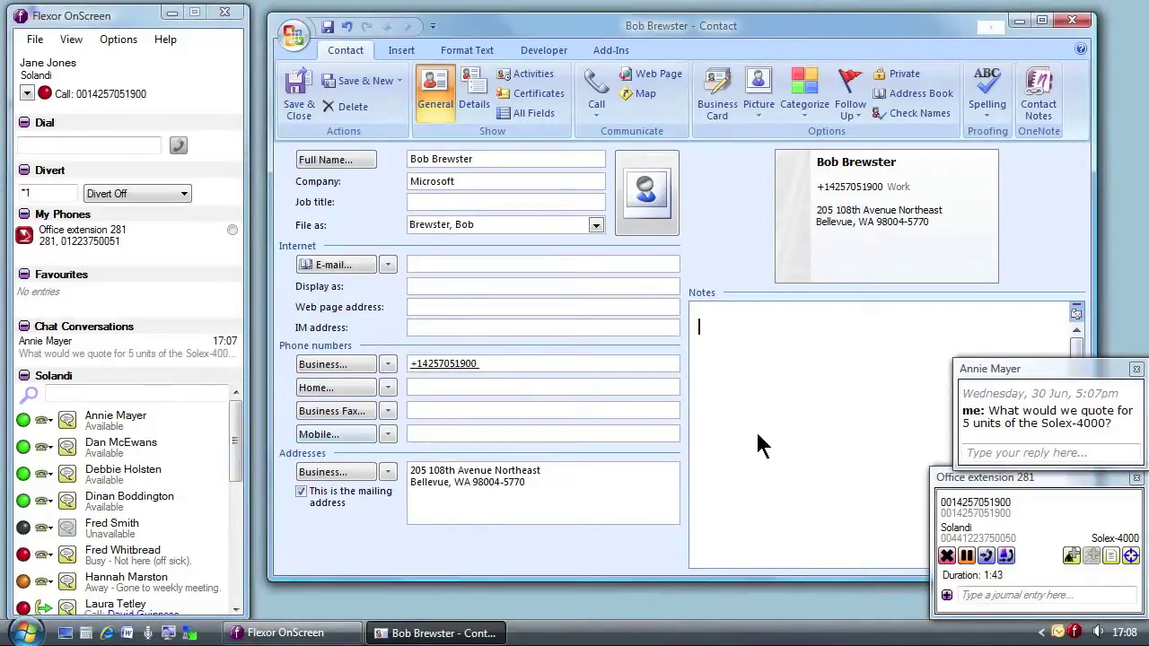
type("Interested in 5 units of the Solex-4000.")
key("Return")
type("Quoted $4850.")
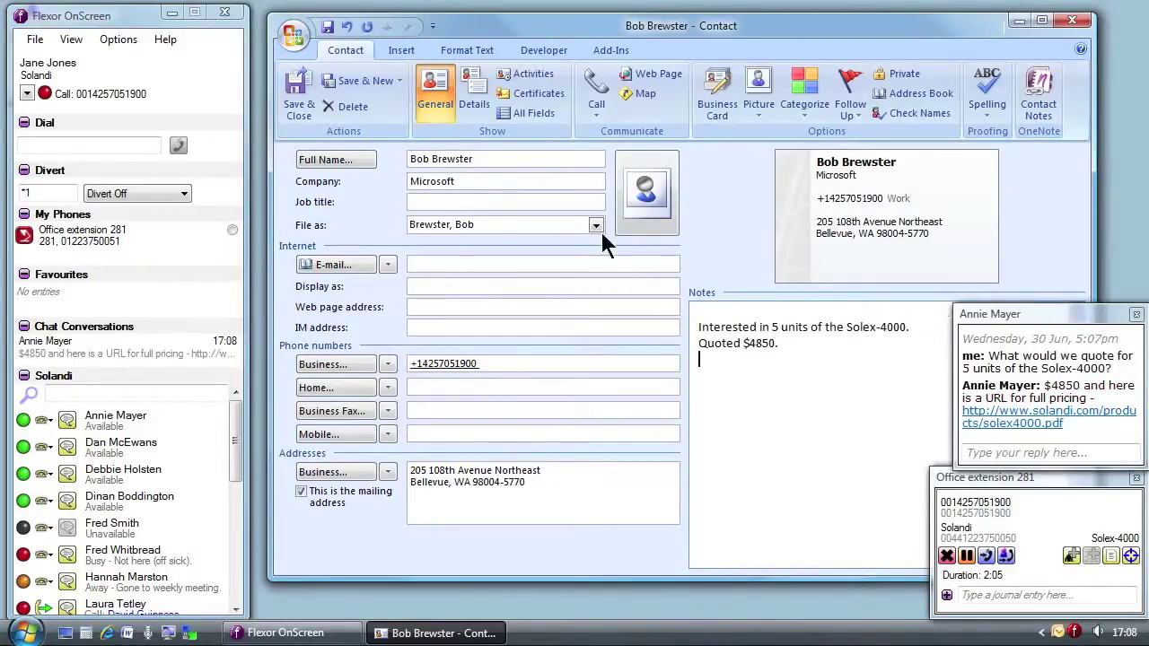
Reply 'Thanks.' in the colleague's chat and close the conversation
left_click(995, 454)
type("Thanks.")
key("Return")
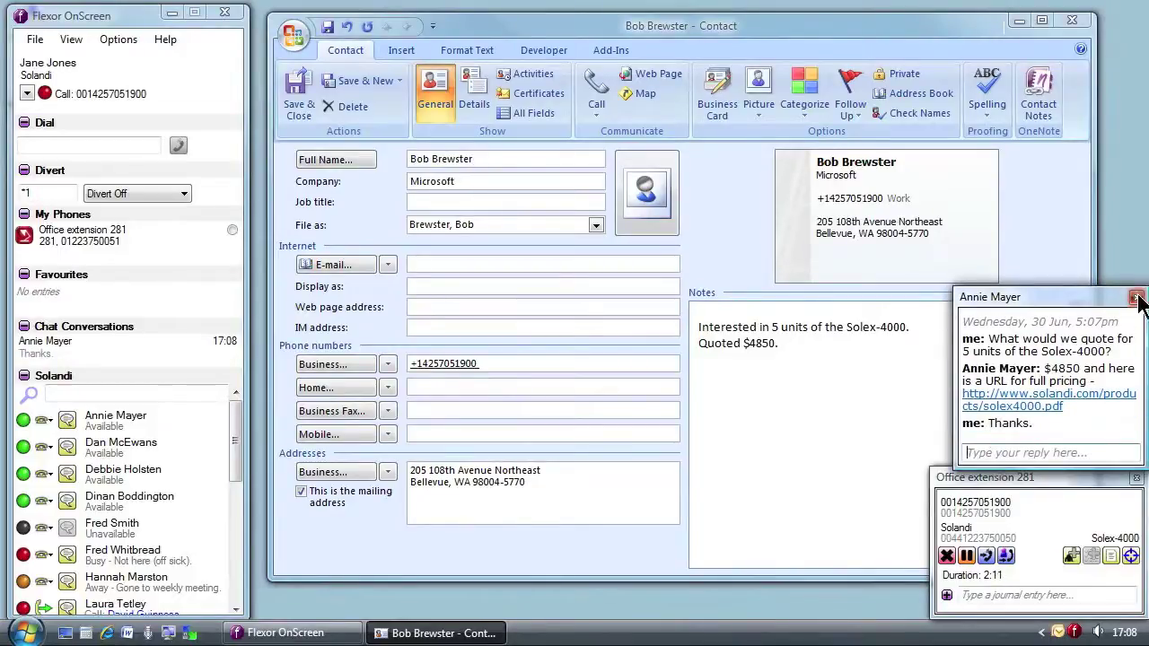
left_click(1137, 299)
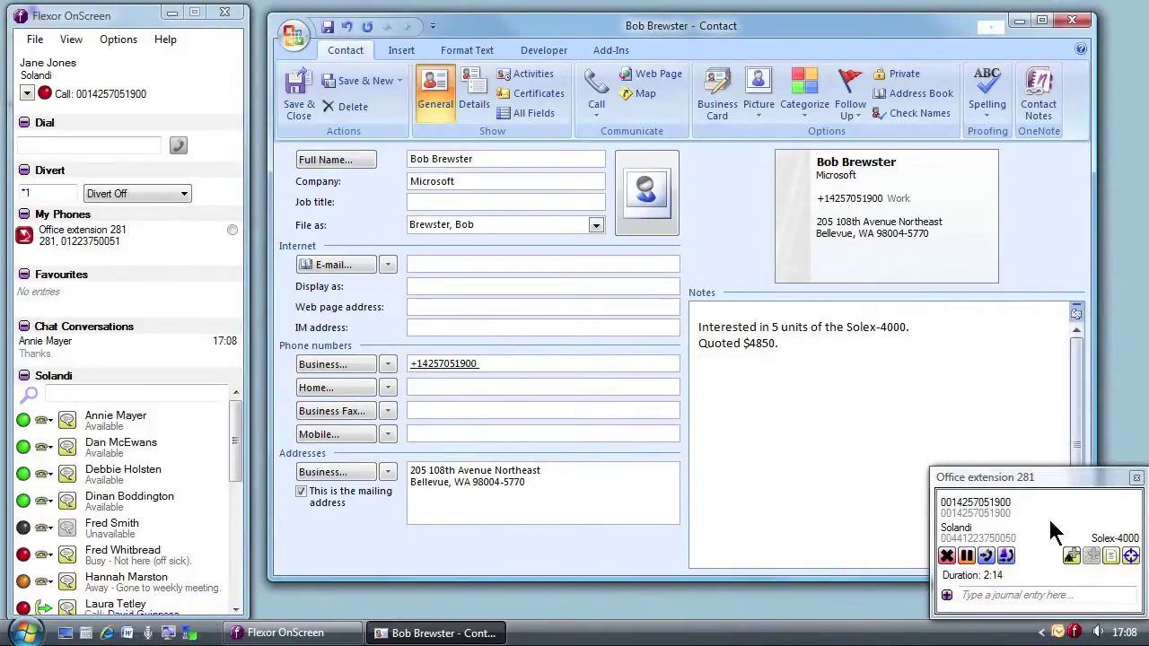
Hang up the customer call with the red button on the call popup
left_click(946, 556)
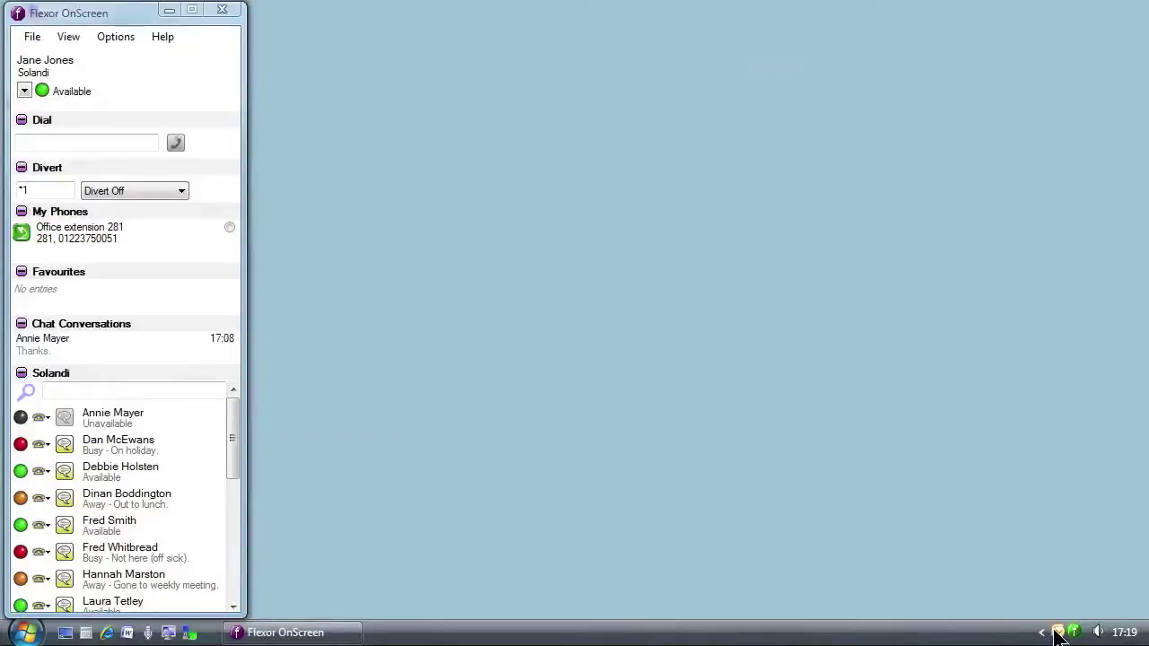
Open the saved customer's contact card and call their business number from the Add-Ins commands
left_click(1058, 633)
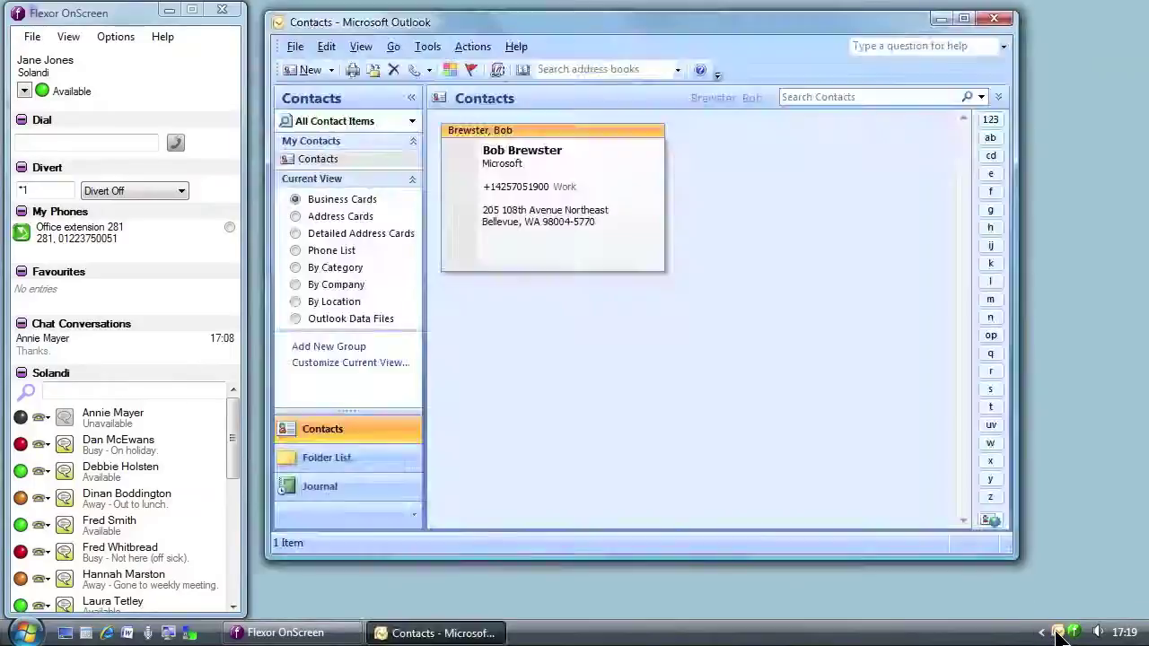
double_click(513, 224)
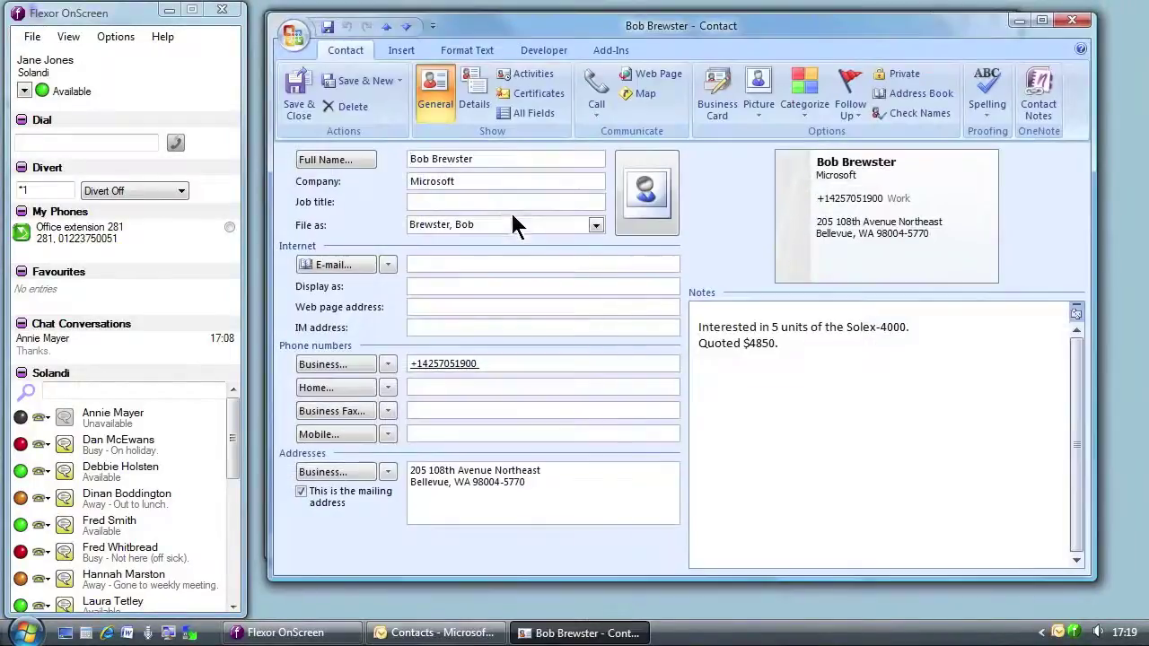
left_click(719, 364)
key("ctrl+a")
left_click(725, 384)
left_click(610, 51)
left_click(373, 77)
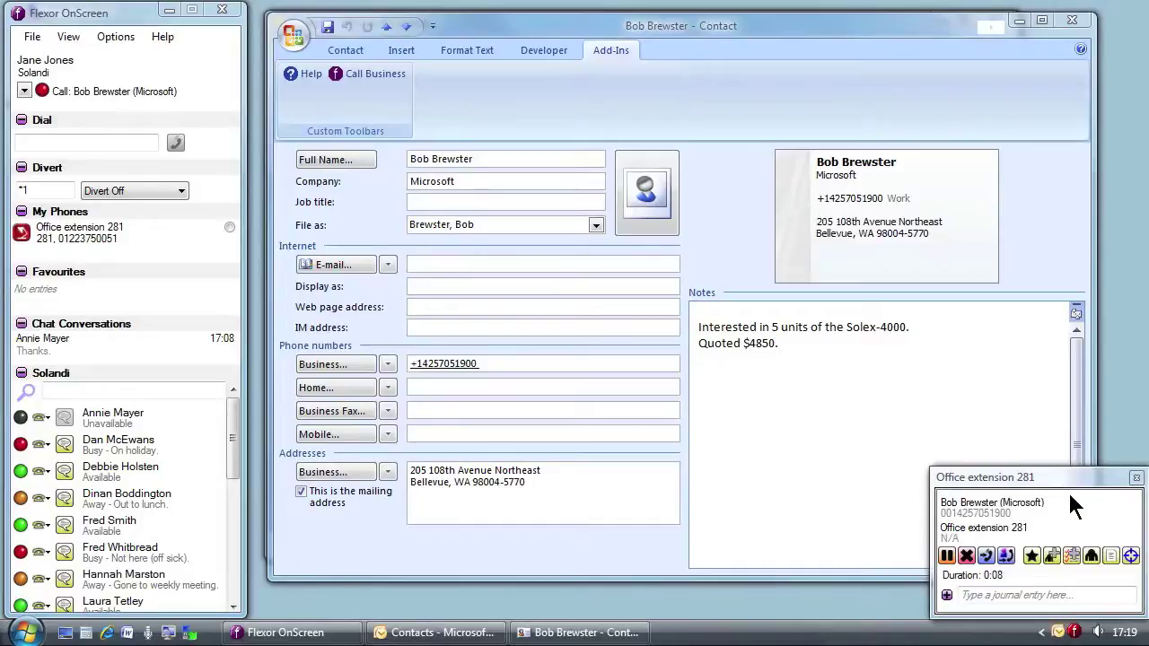
Open a journal entry for the call and note 'Likes the product, and likely to buy. Has a technical question.'
left_click(1111, 556)
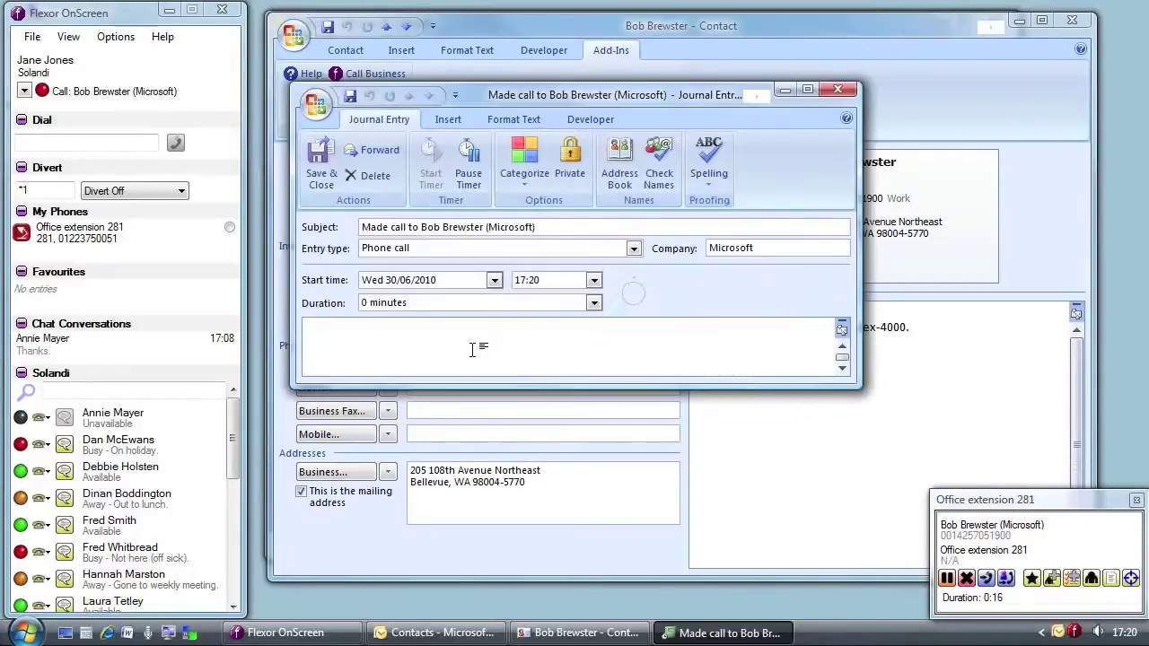
type("Likes the produ")
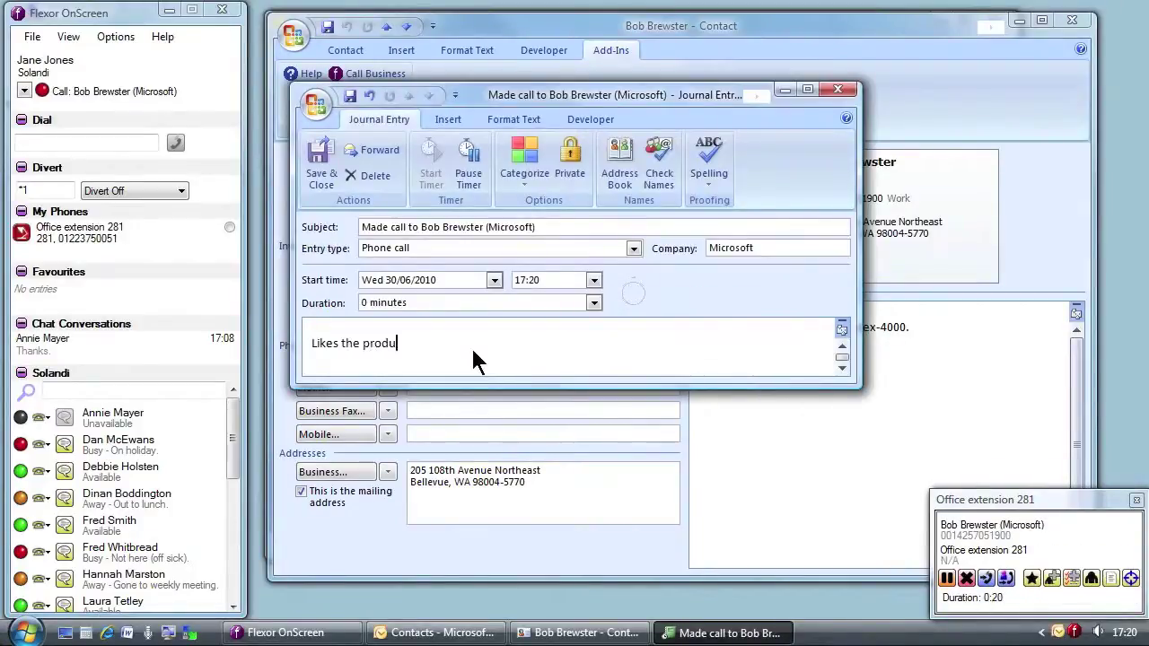
type("ct, and likely to buy. Has a technical question.")
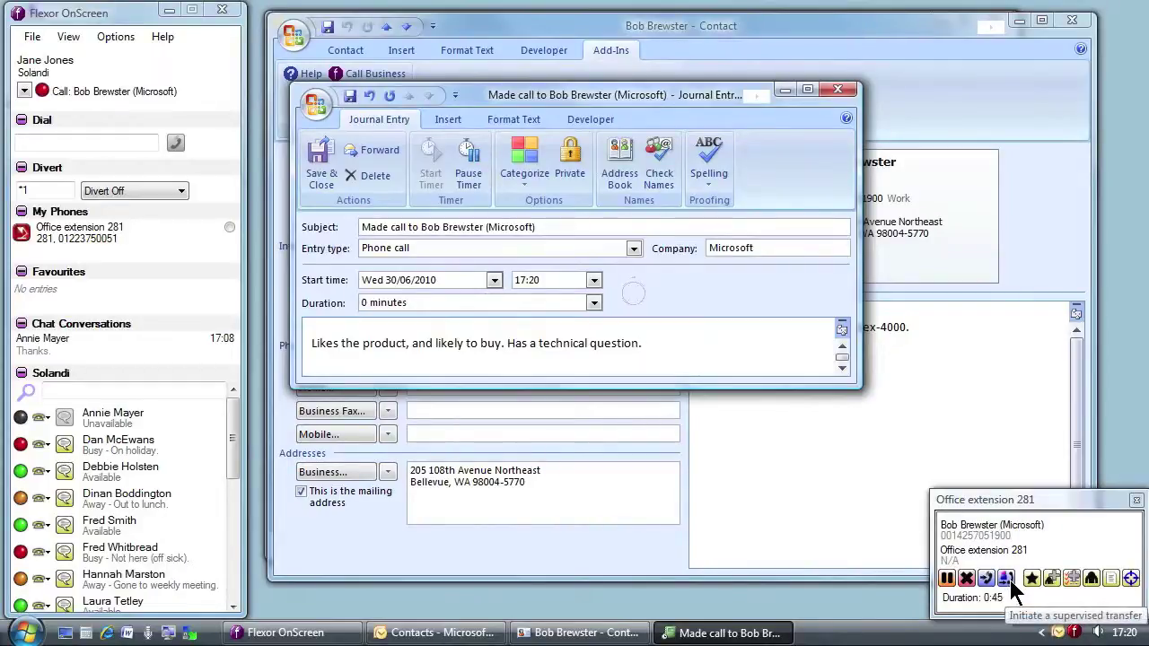
Supervised-transfer the customer to the support engineer's Office Phone 307 and complete it
left_click_drag(1010, 580, 121, 539)
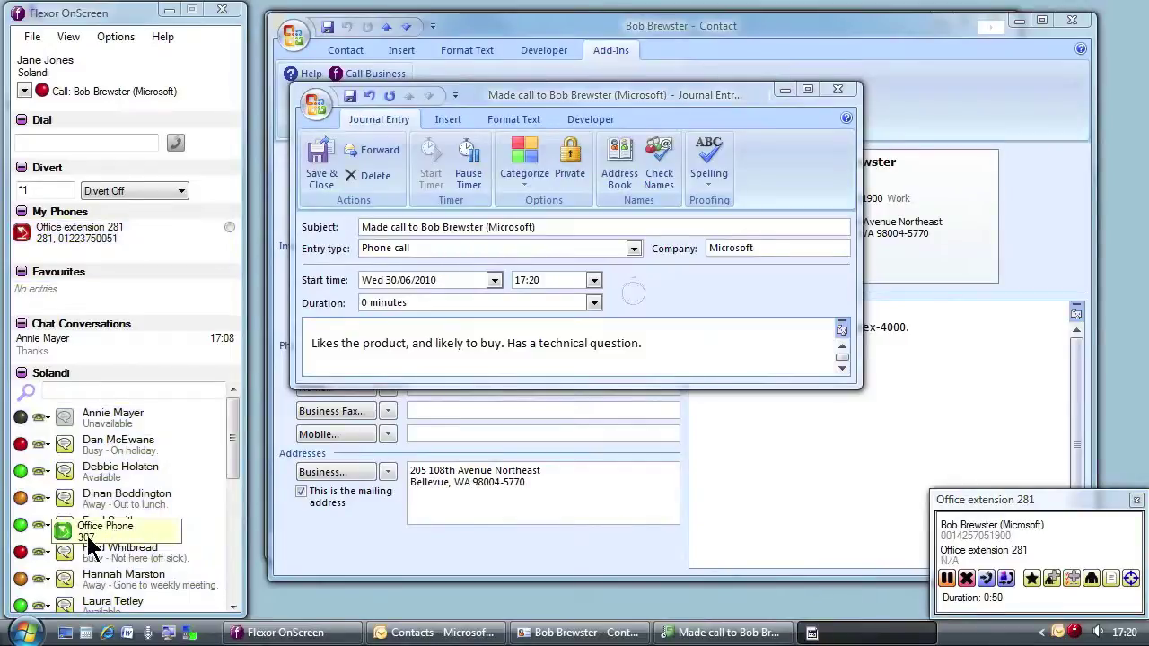
left_click(99, 532)
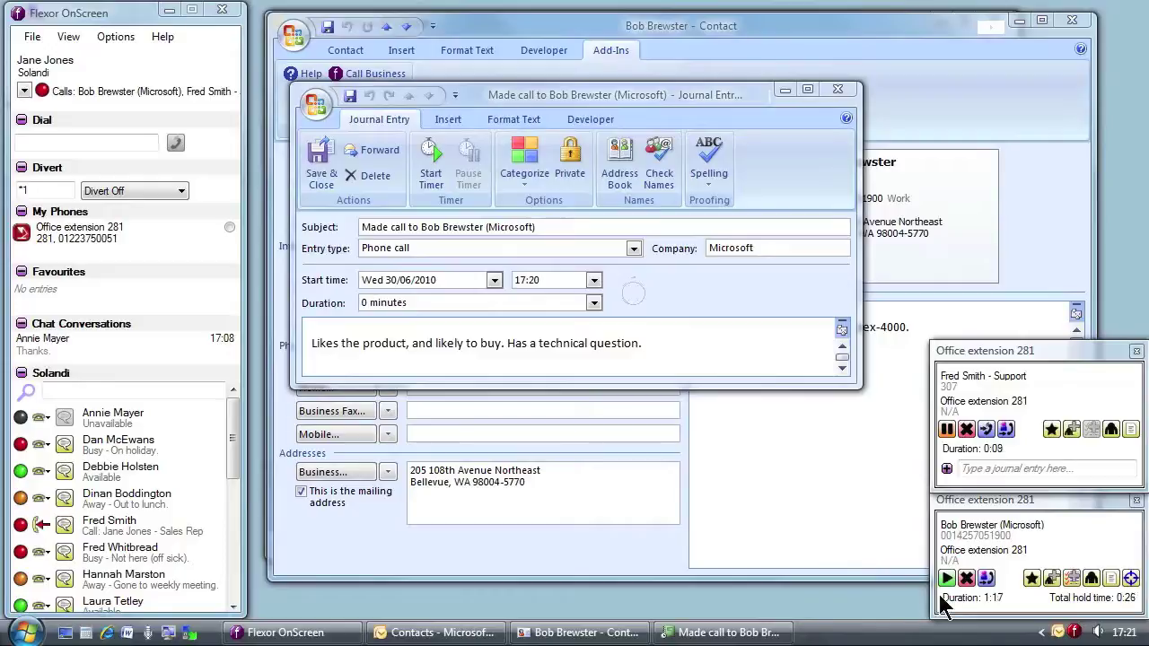
left_click(986, 580)
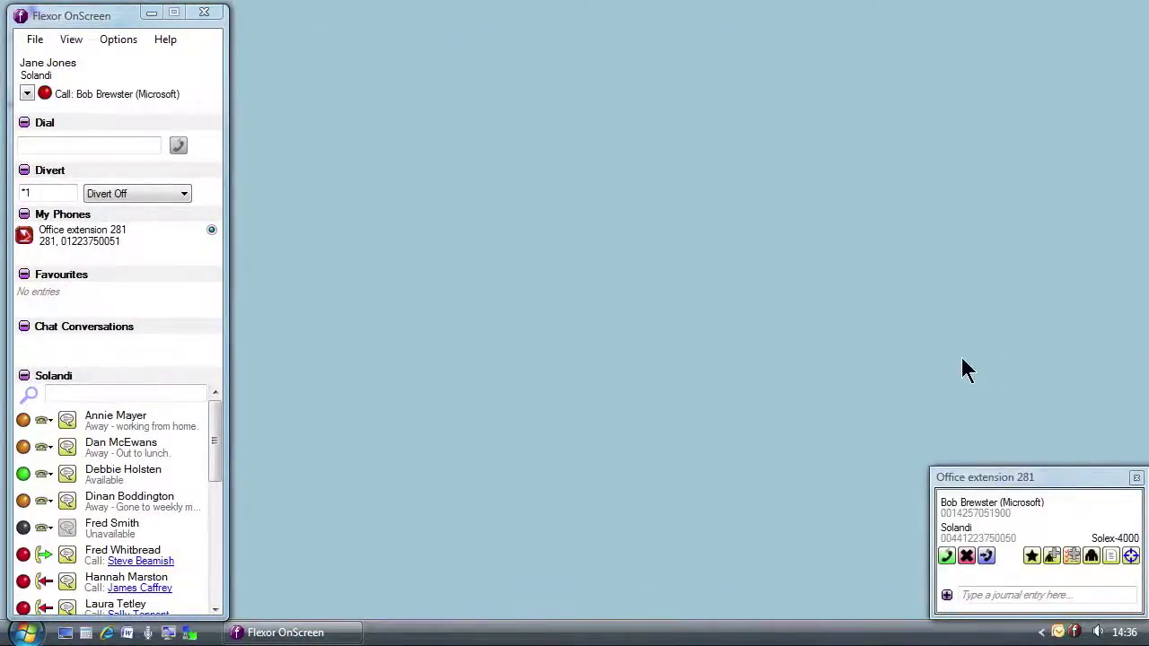
Open the caller's contact record, move and enlarge its window, then answer the call
mouse_move(978, 503)
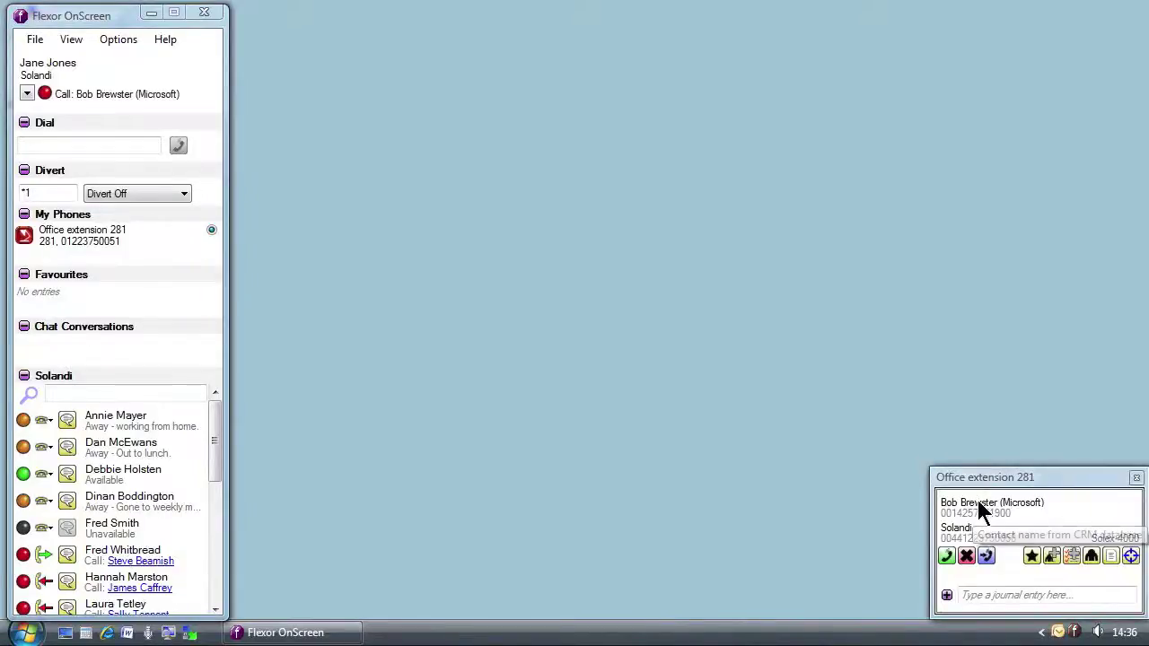
left_click(1092, 557)
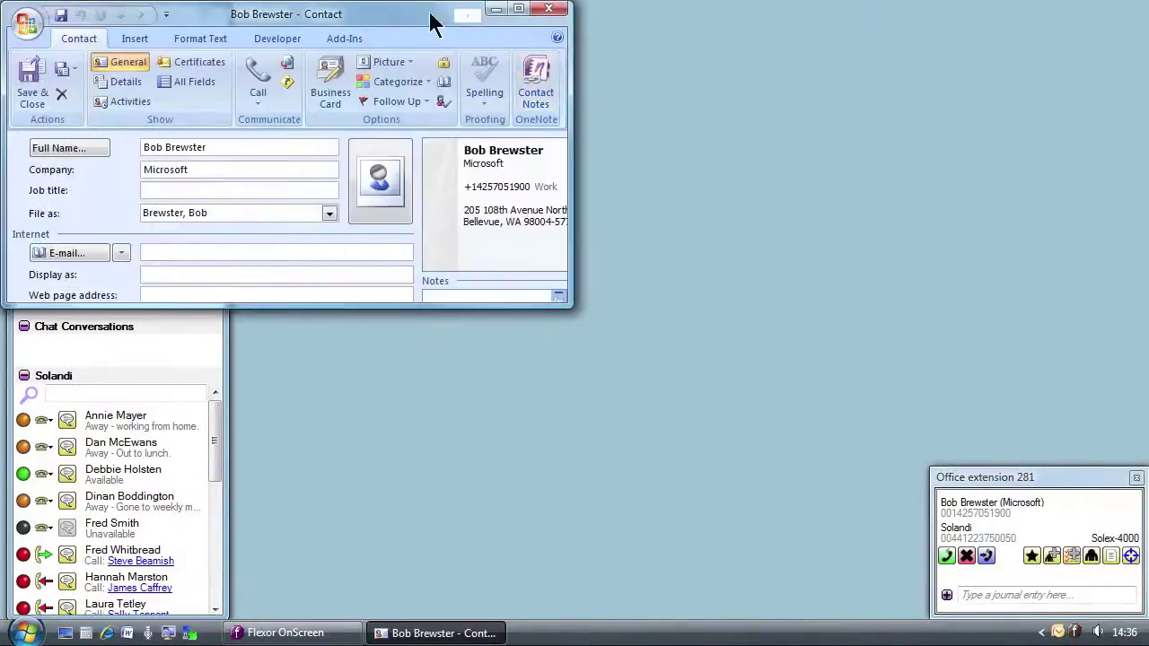
left_click_drag(410, 21, 586, 26)
left_click_drag(806, 316, 923, 613)
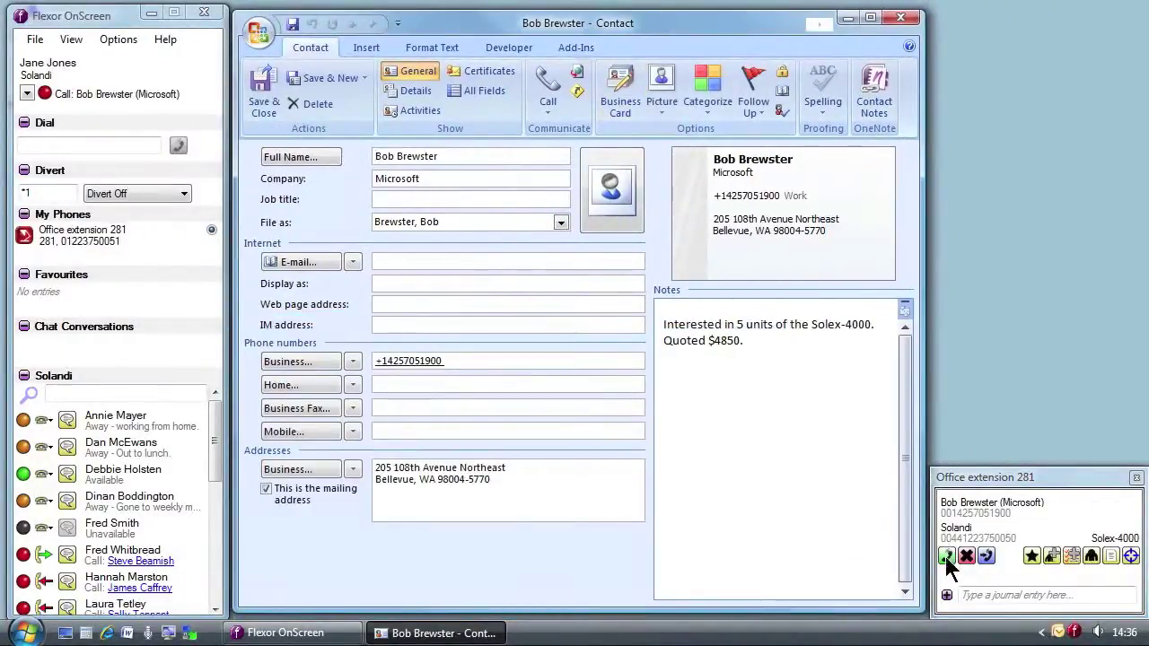
left_click(947, 558)
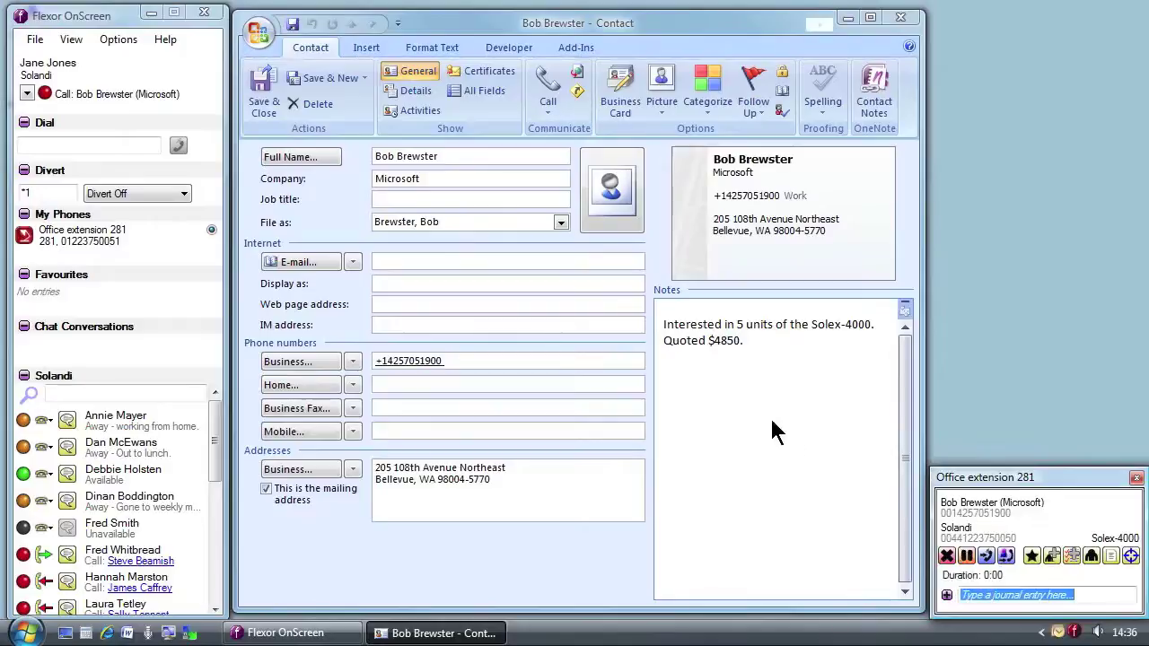
left_click(400, 109)
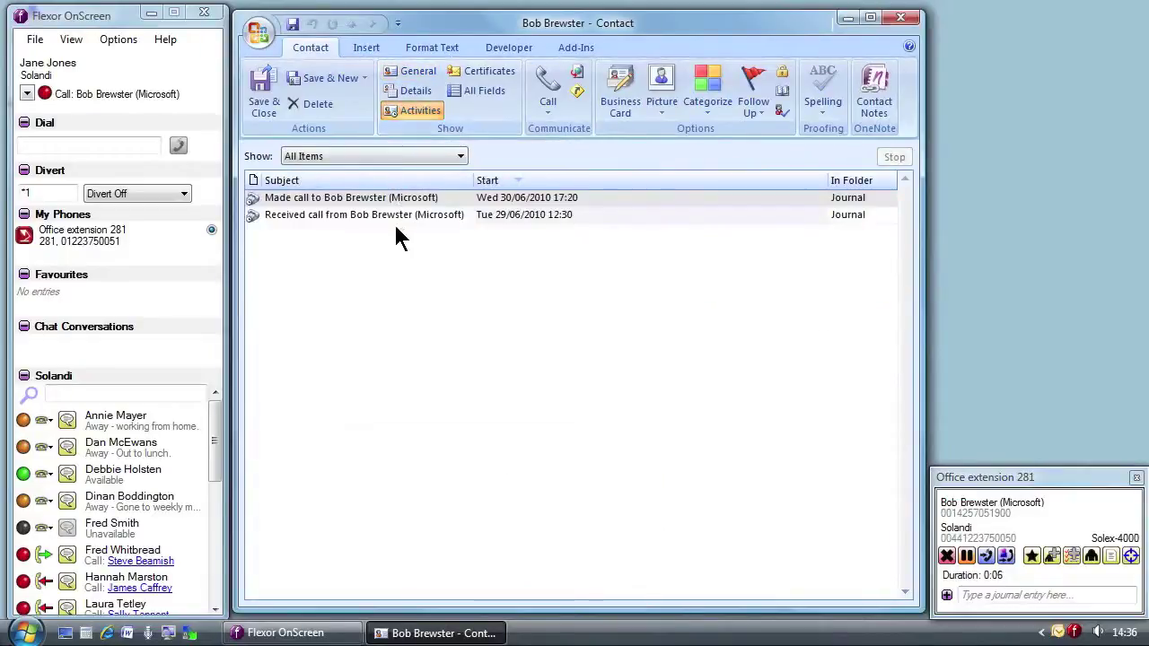
double_click(387, 196)
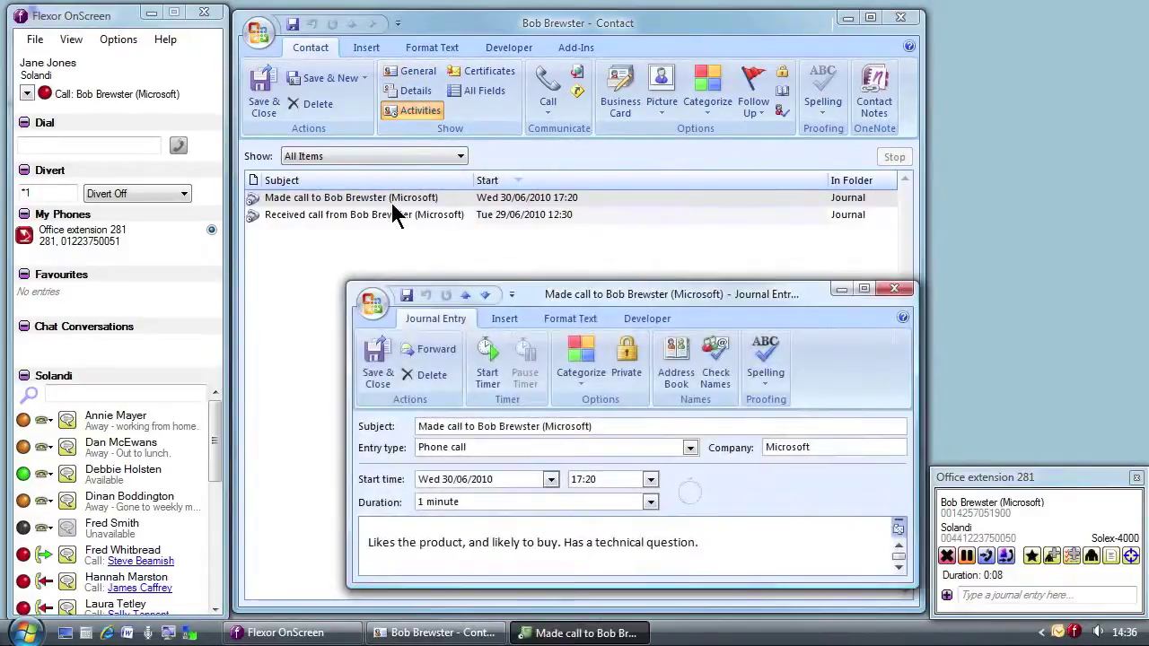
left_click(902, 293)
left_click(421, 72)
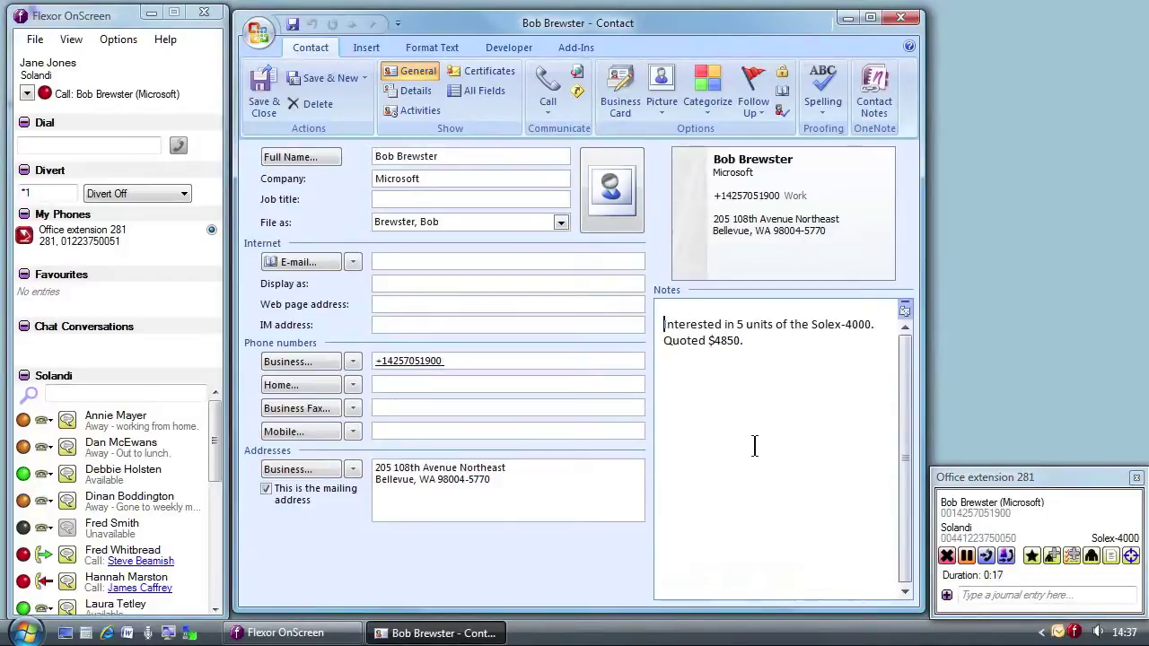
Hold the caller, phone the sales manager's Home VoIP line, hang up, and resume the caller
left_click(968, 561)
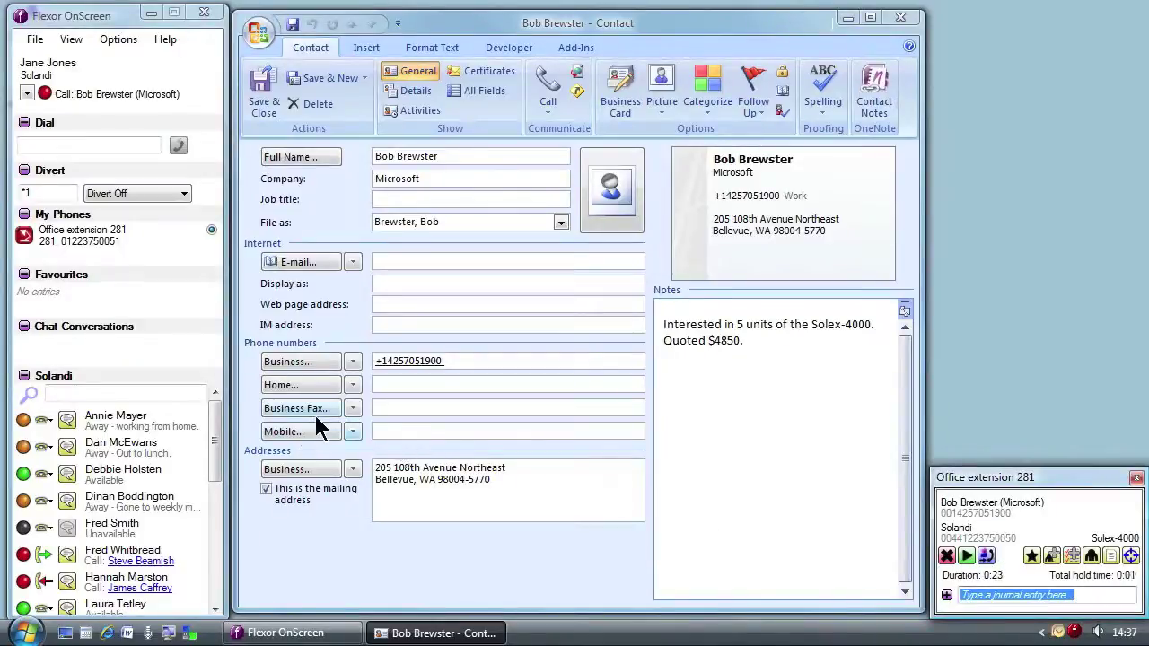
left_click(45, 416)
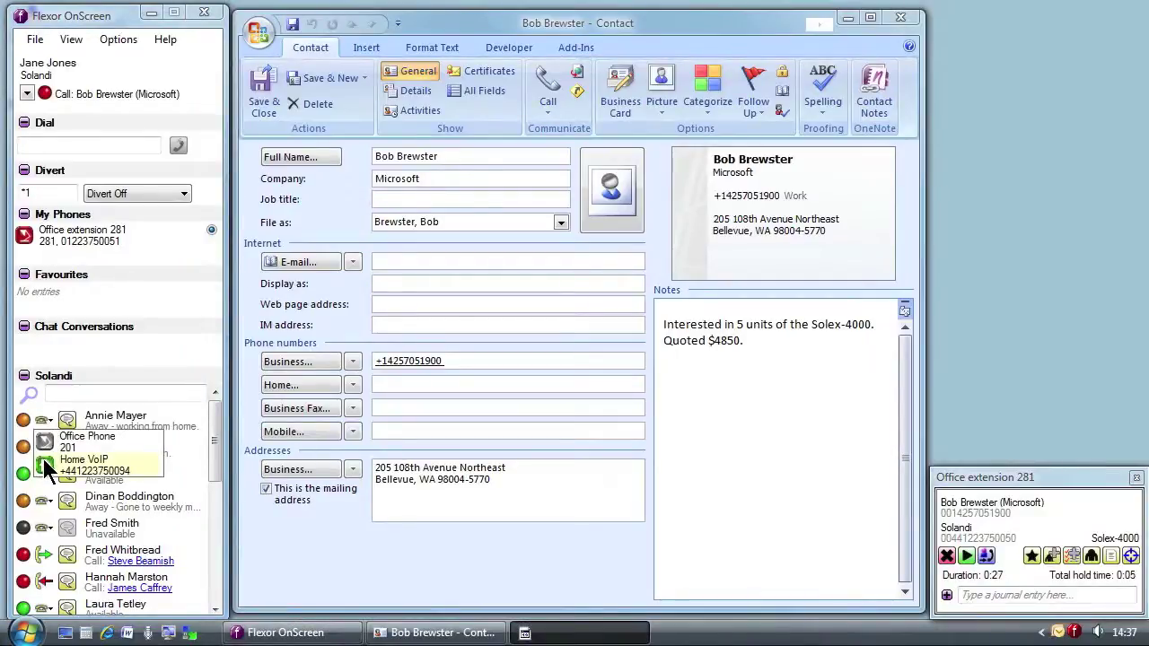
left_click(43, 458)
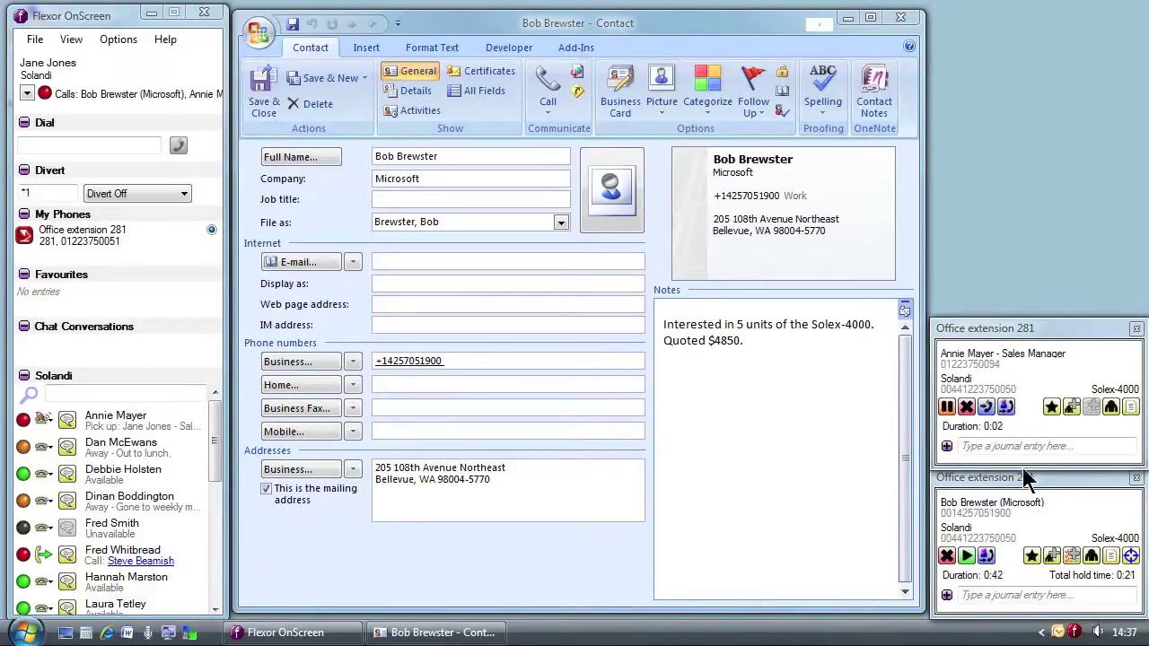
left_click(966, 406)
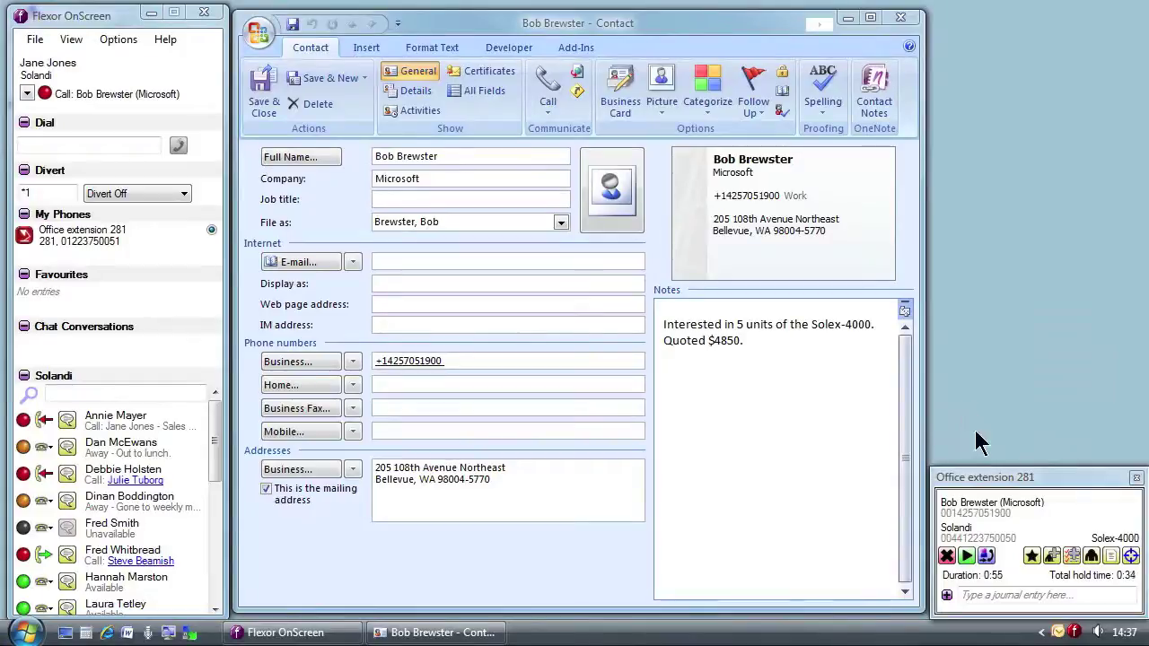
left_click(966, 557)
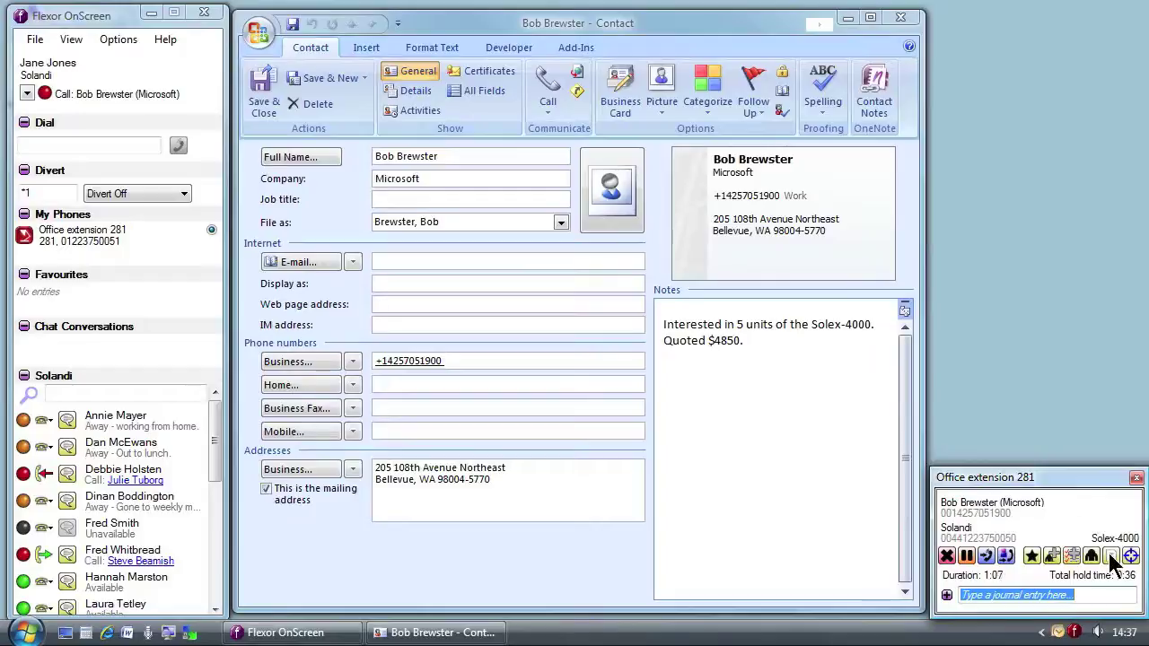
End the customer call and journal that they wanted special pricing for 10 units, deal confirmed
left_click(1112, 557)
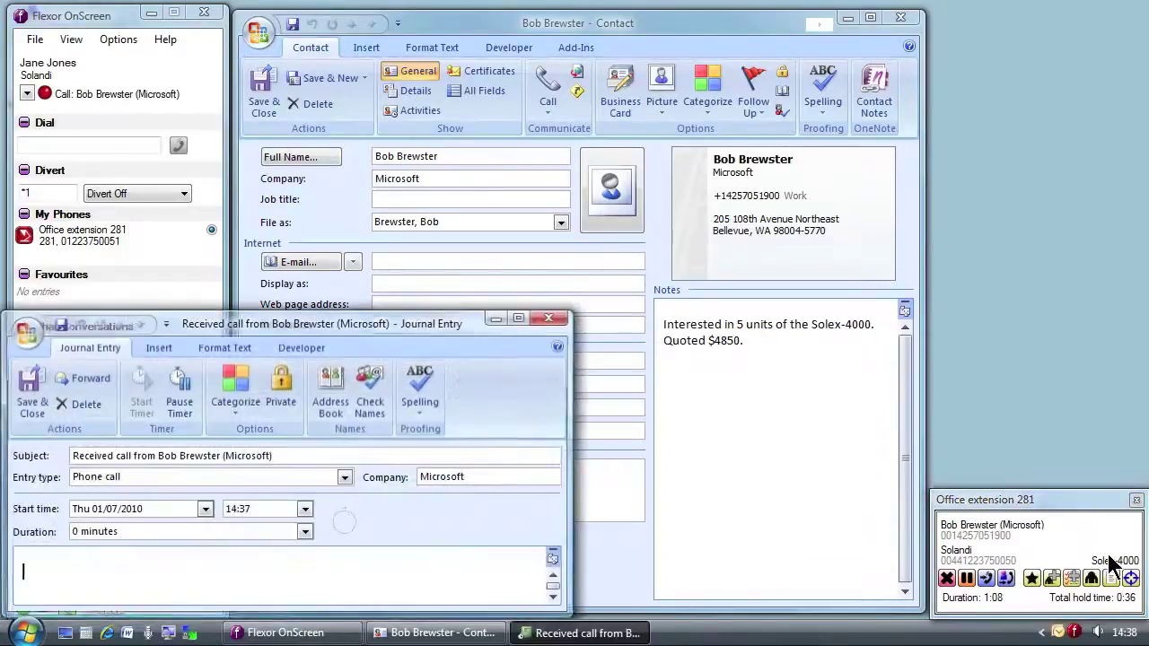
left_click_drag(401, 330, 720, 186)
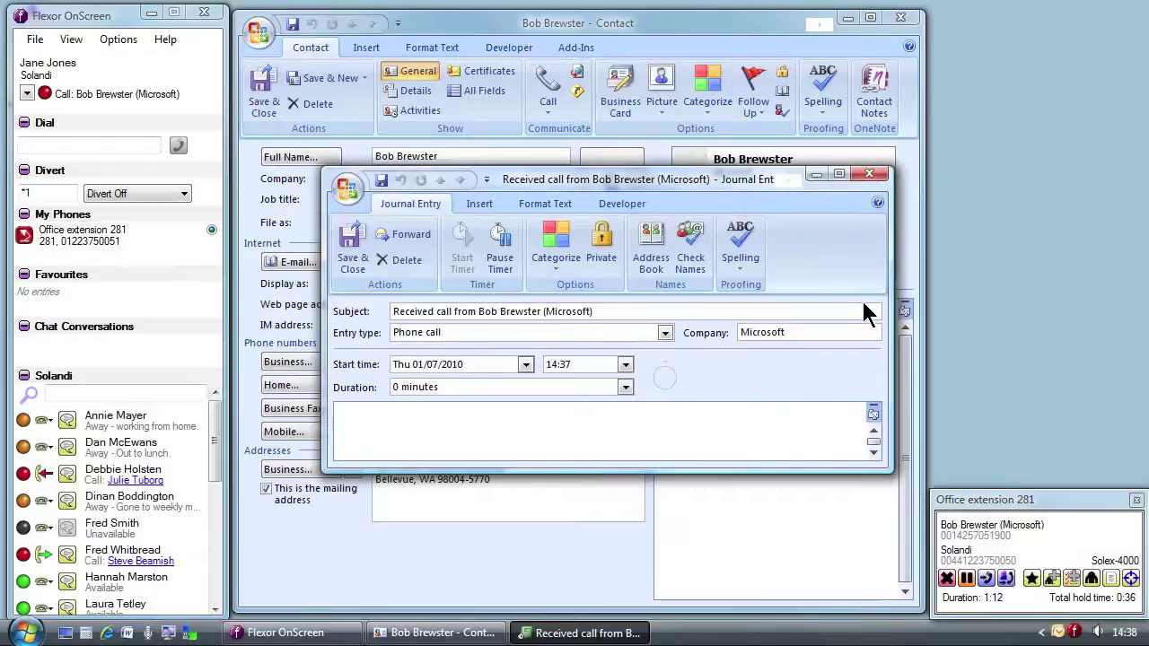
left_click(949, 582)
left_click(526, 431)
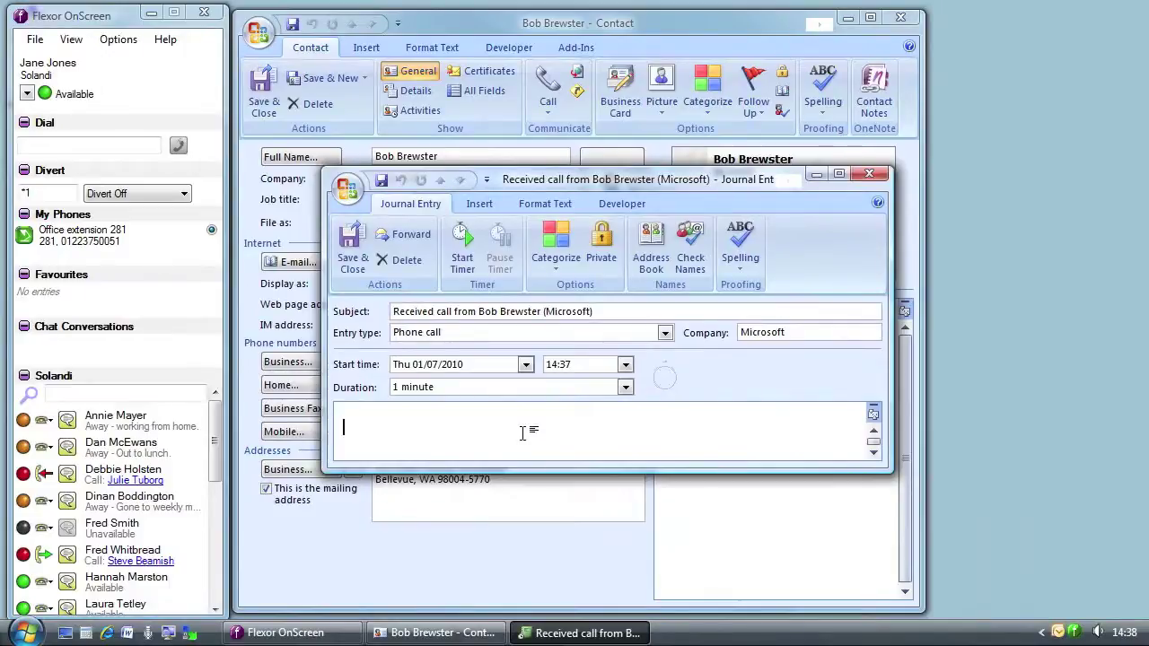
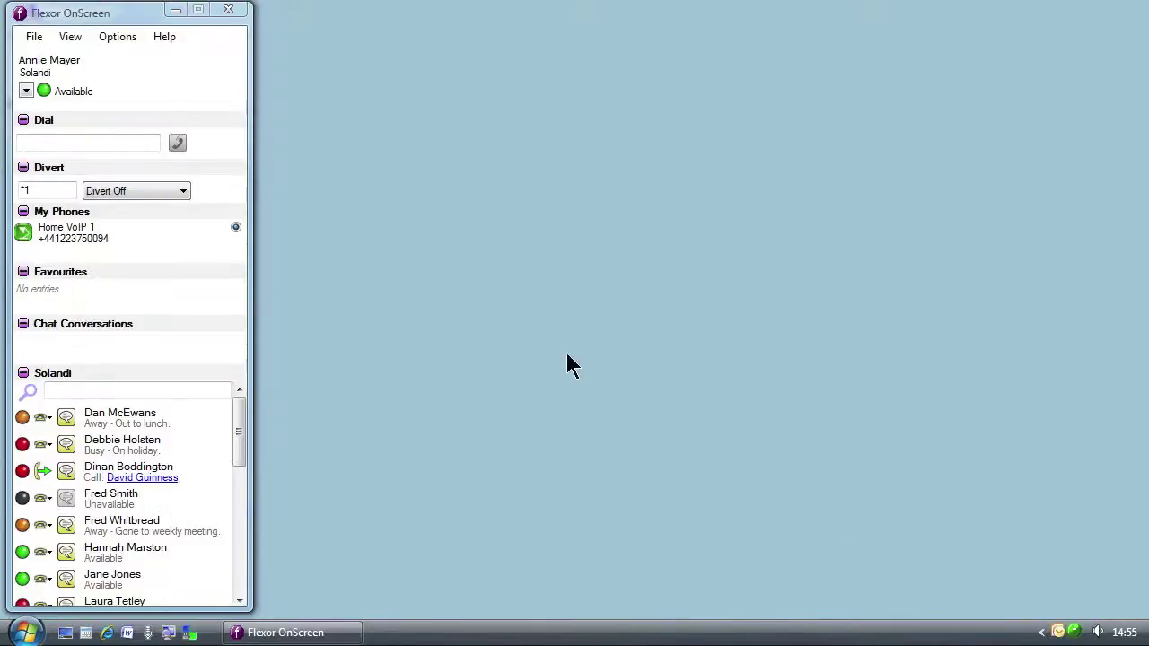
Search the Solandi directory for the colleague and drag her into Favourites
left_click(191, 391)
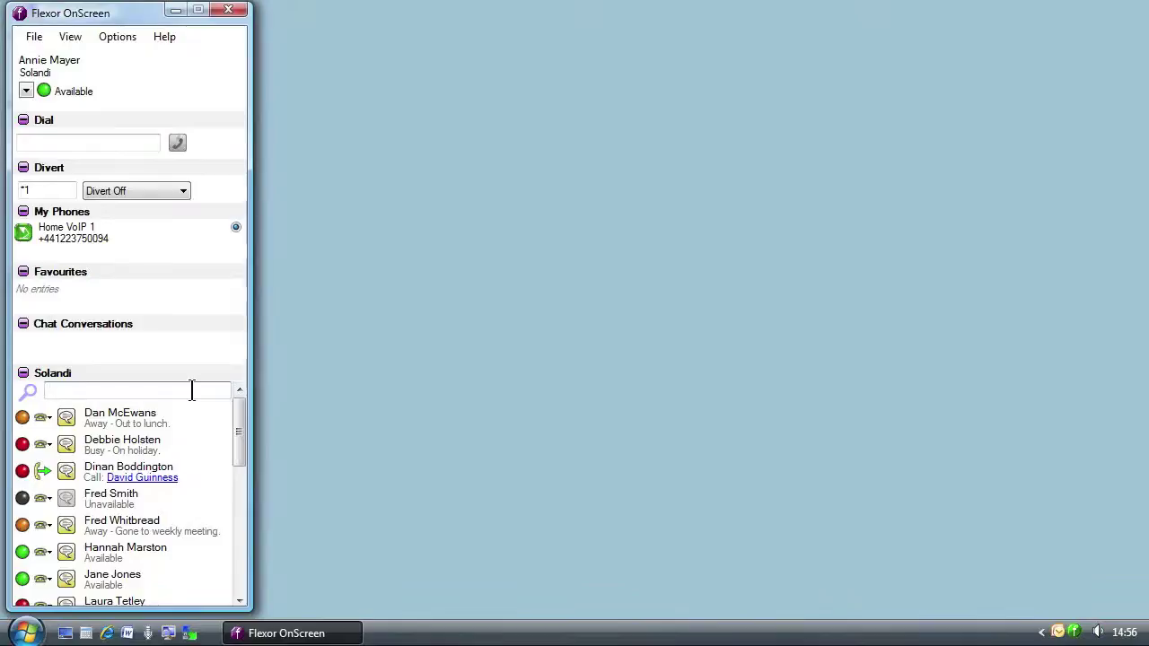
type("jane")
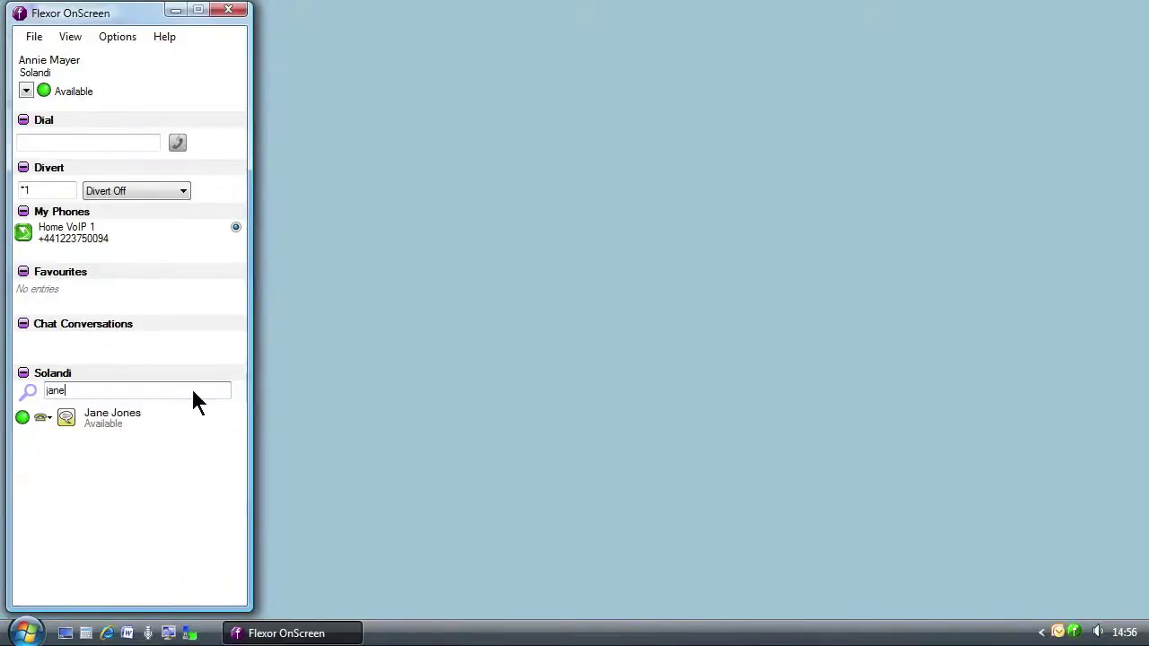
left_click_drag(99, 415, 102, 293)
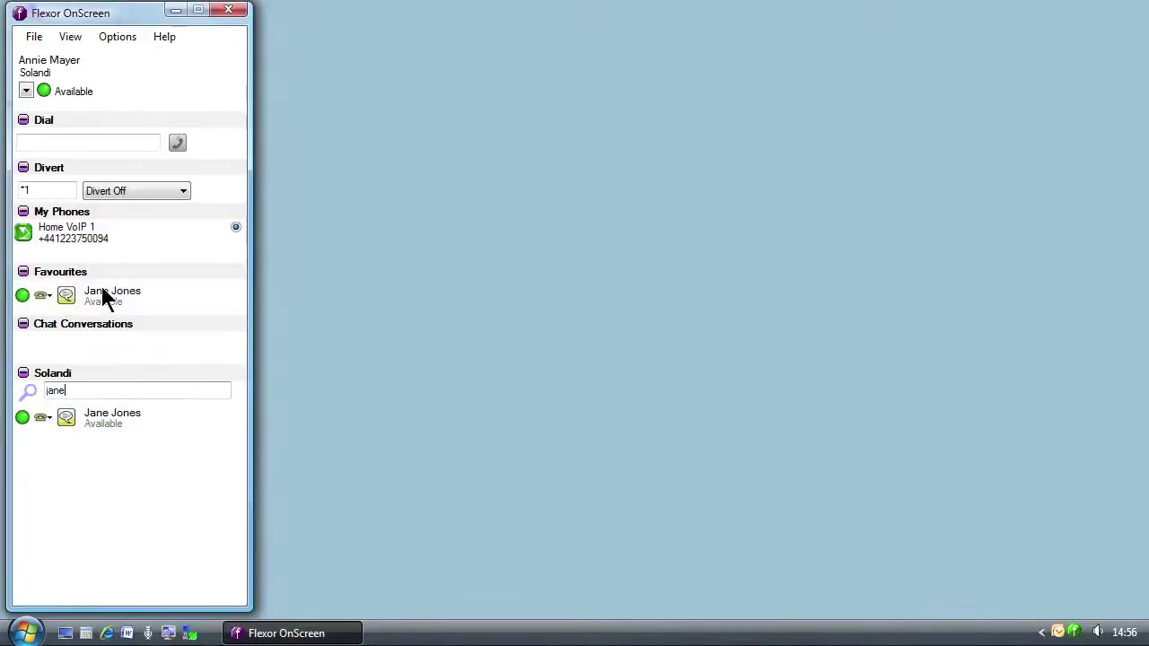
Clear the contact search to show everyone and make the Flexor window shorter
left_click(87, 389)
key("BackSpace")
key("BackSpace")
key("BackSpace")
key("BackSpace")
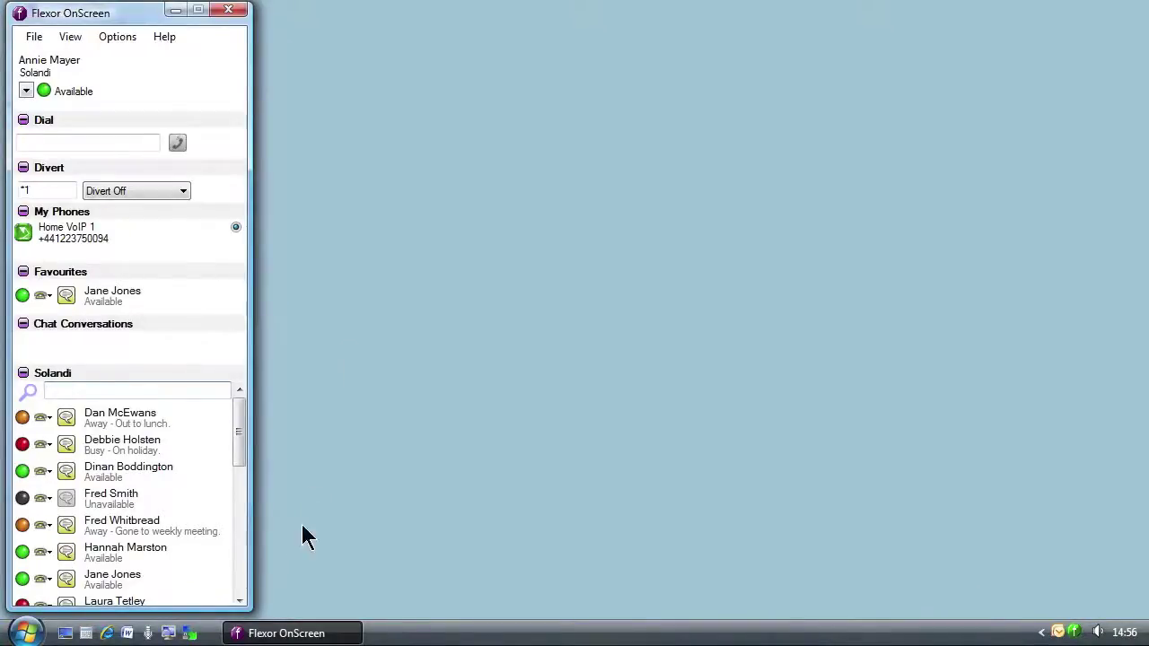
left_click_drag(222, 612, 222, 464)
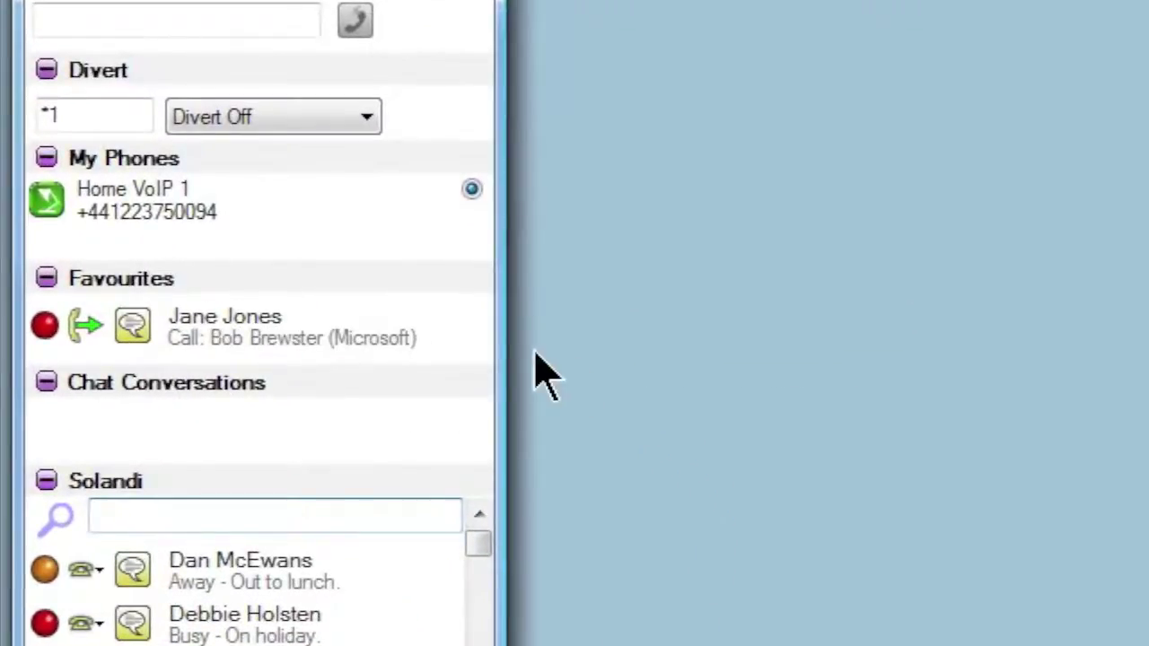
mouse_move(388, 341)
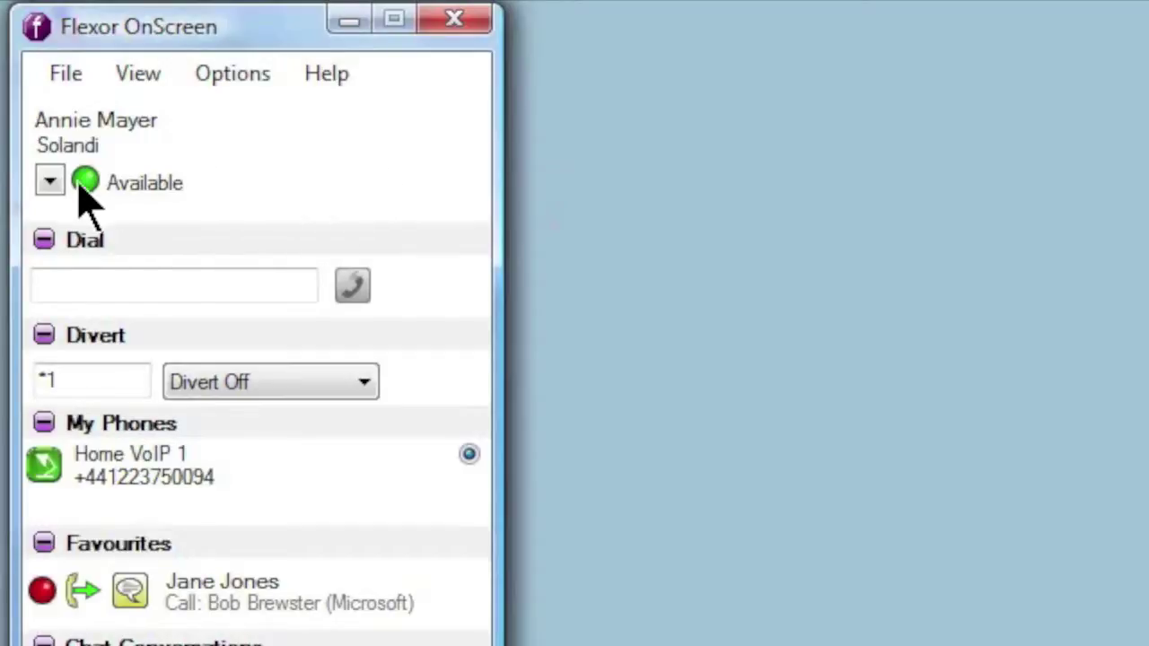
Switch the presence status from Available to Invisible Mode, then reopen the status choices
left_click(51, 186)
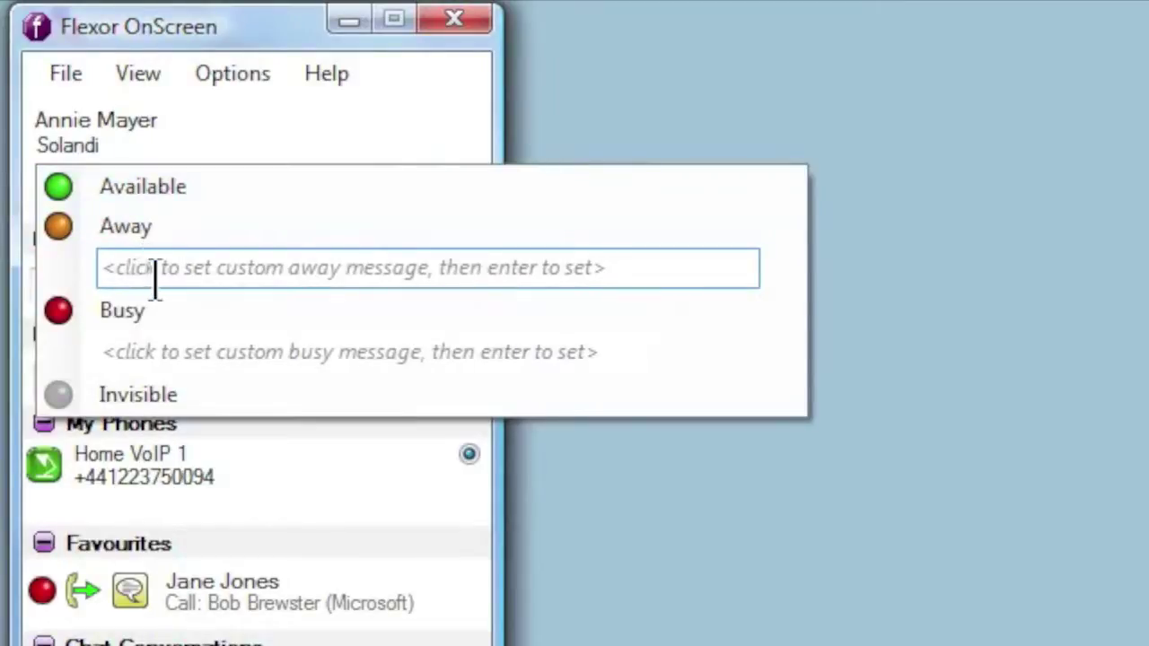
left_click(170, 395)
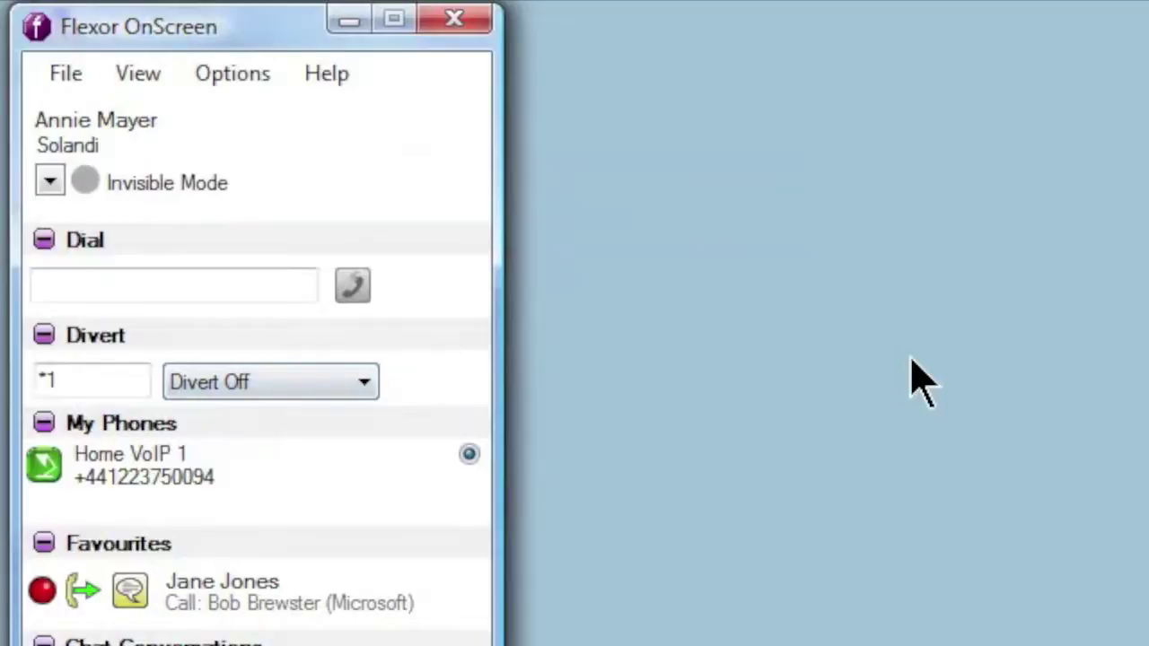
left_click(51, 183)
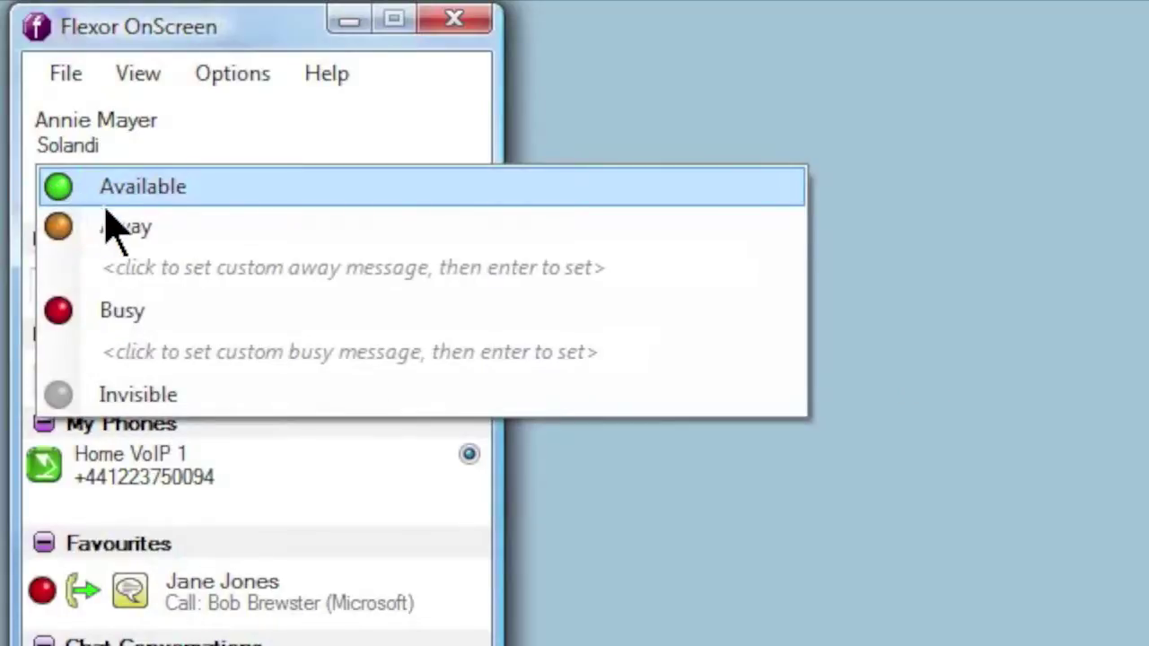